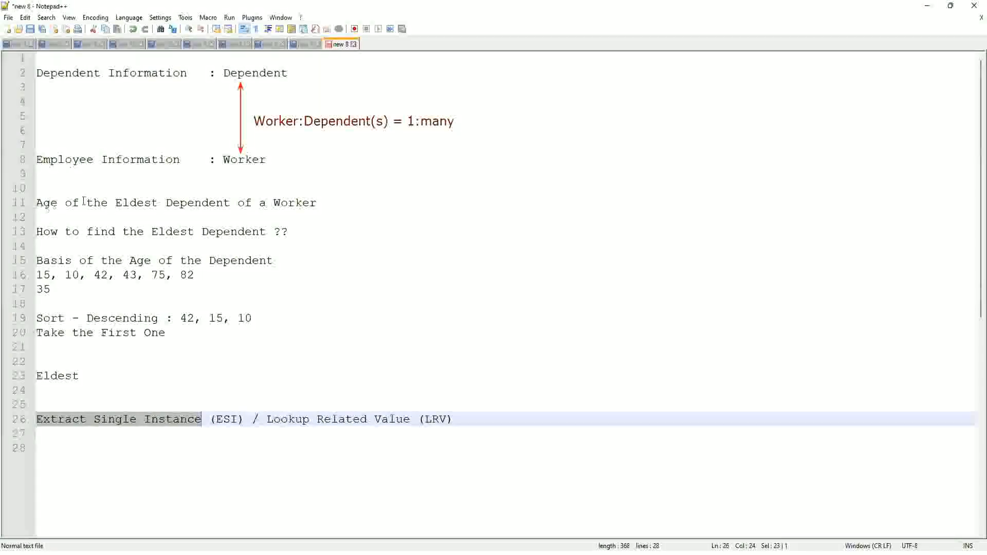
Step: Start a proxy session acting as the selected worker
click(326, 202)
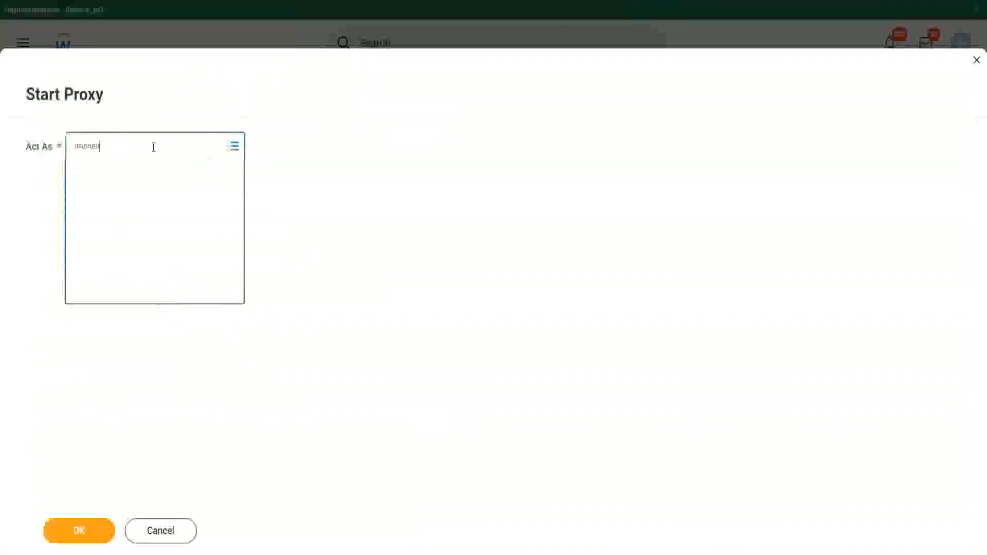
key(Return)
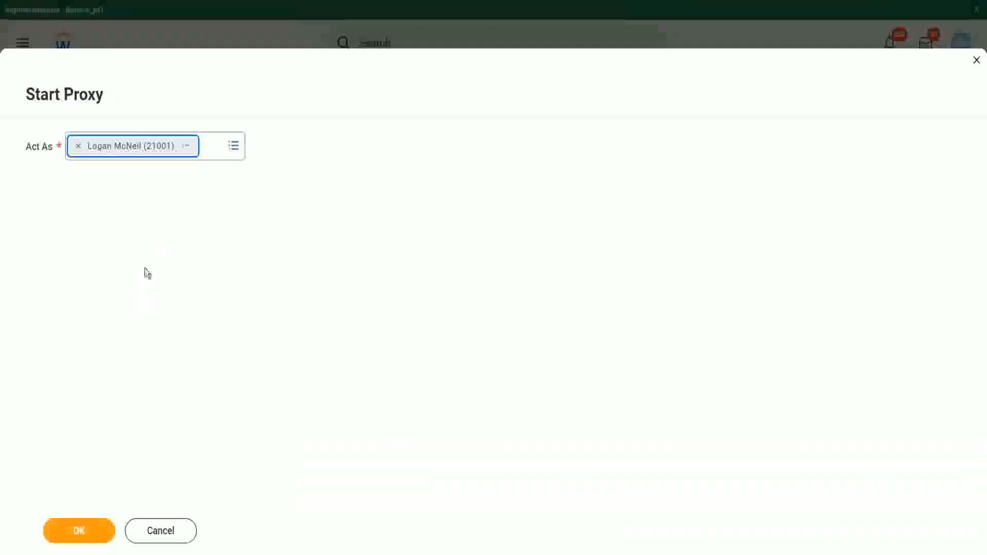
click(84, 540)
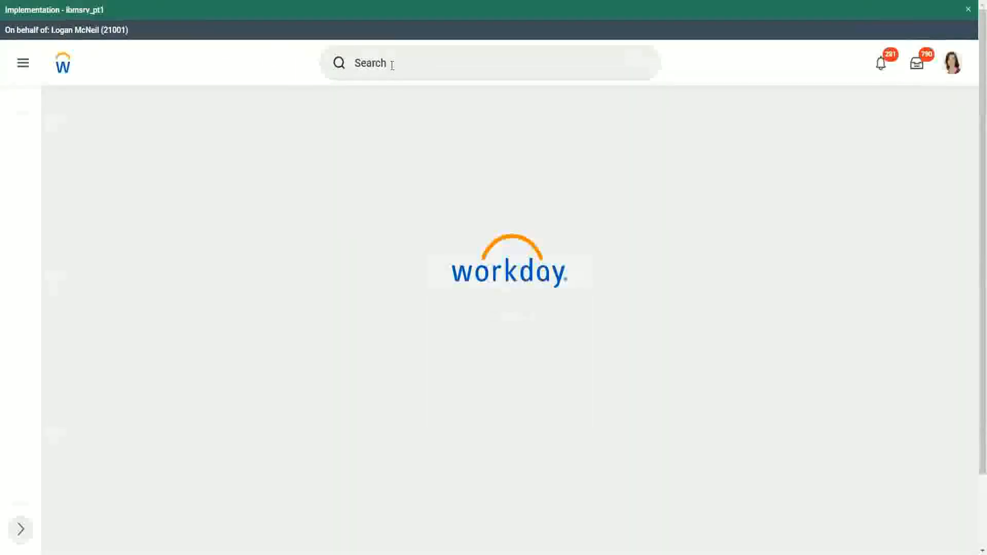
Step: Search for reports matching "rd: ww" and open the WW Base Pay Details custom report
click(392, 64)
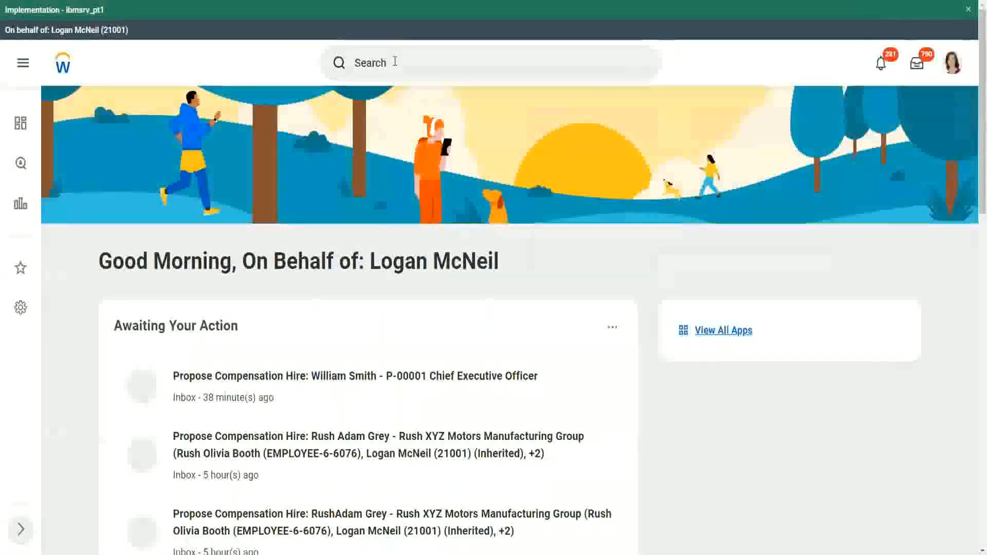
scroll(391, 72, down, 10)
scroll(380, 79, up, 10)
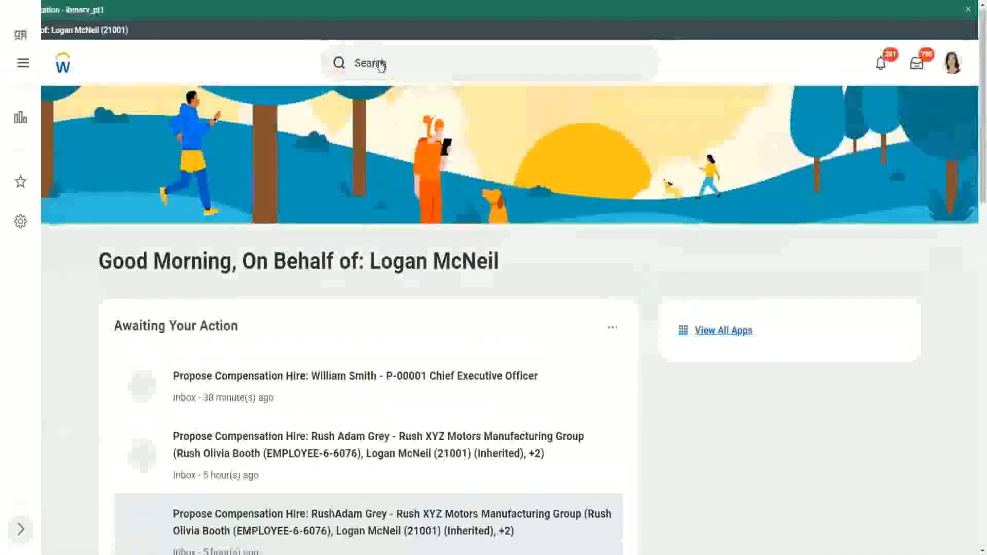
click(409, 62)
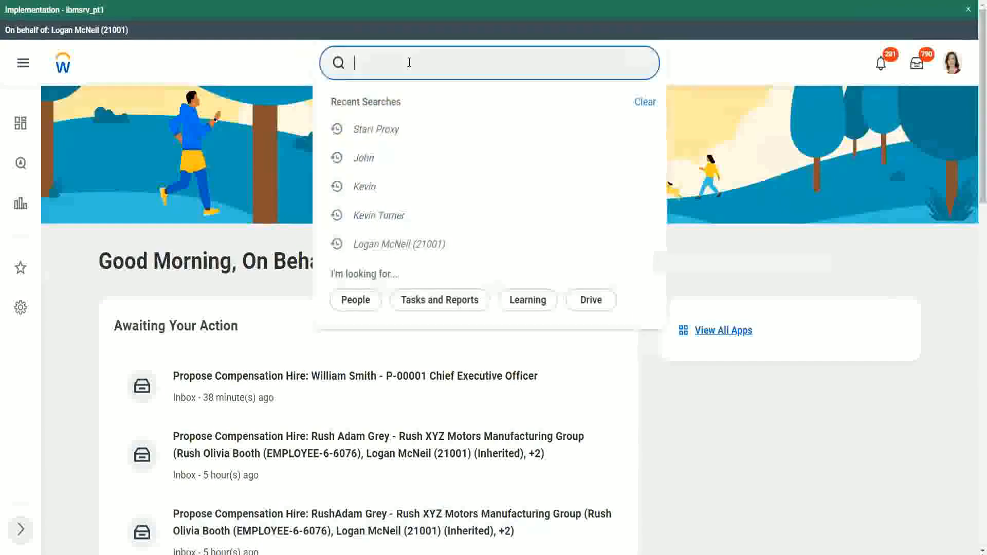
text(rd: ww)
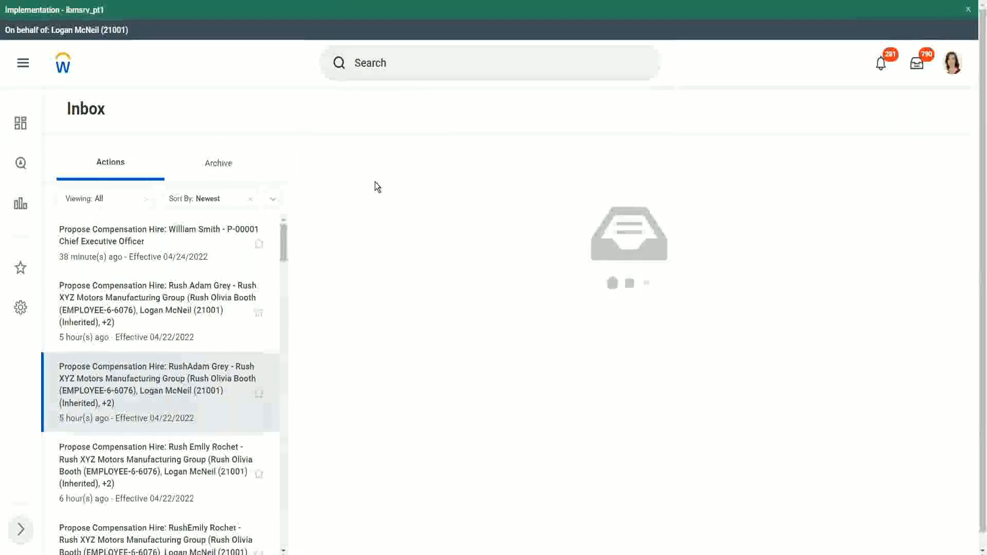
key(alt+Left)
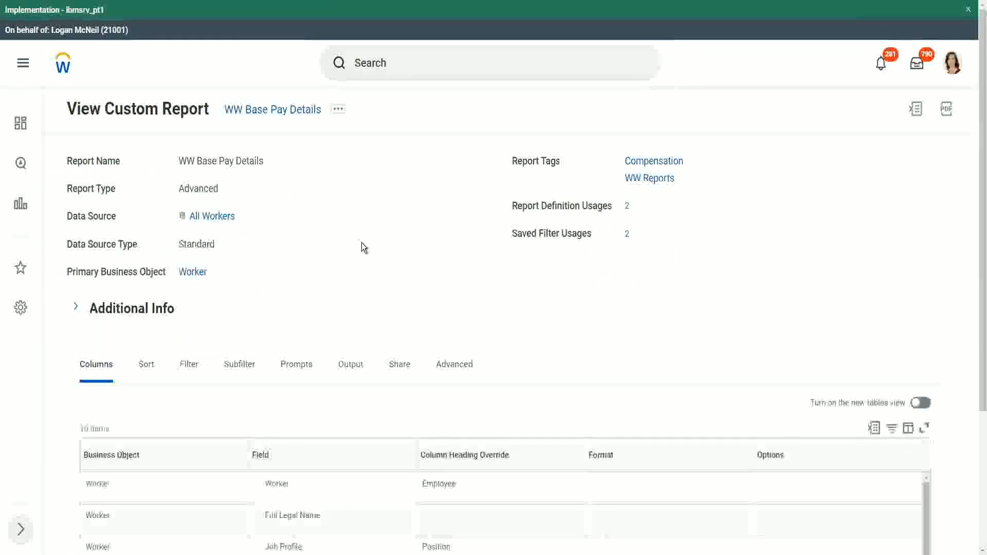
Step: Run the WW Base Pay Details report with its default hire date range
scroll(362, 242, down, 6)
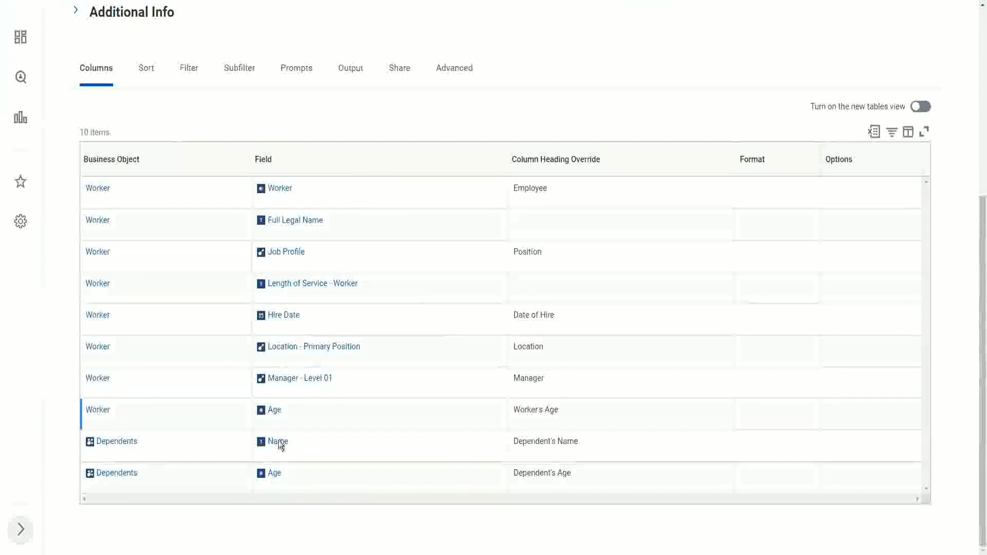
scroll(409, 329, up, 1)
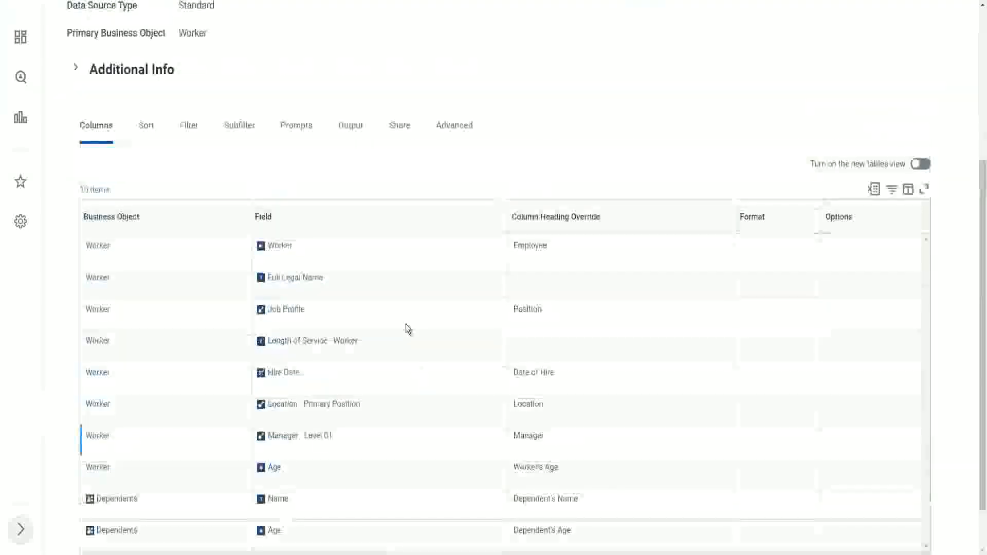
scroll(407, 329, up, 4)
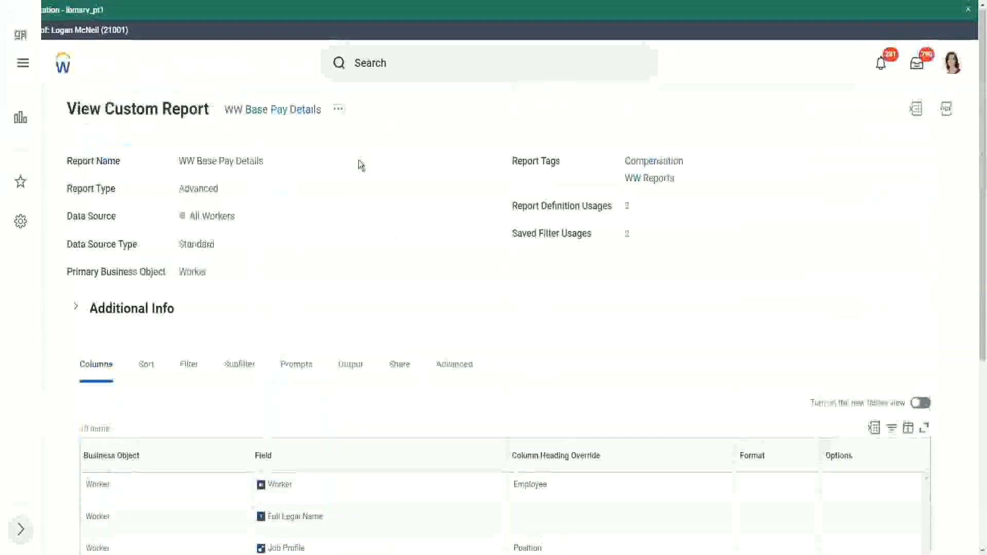
click(339, 109)
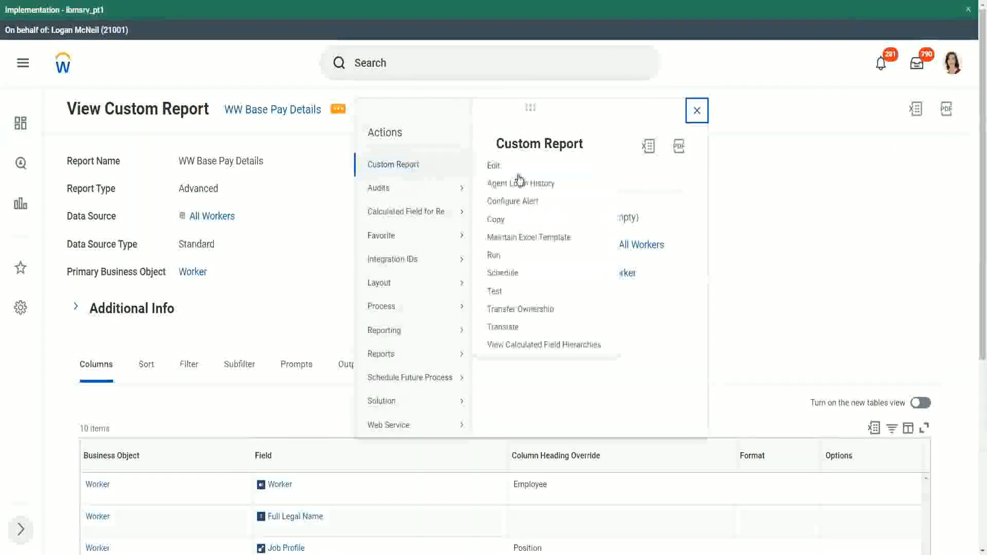
click(494, 257)
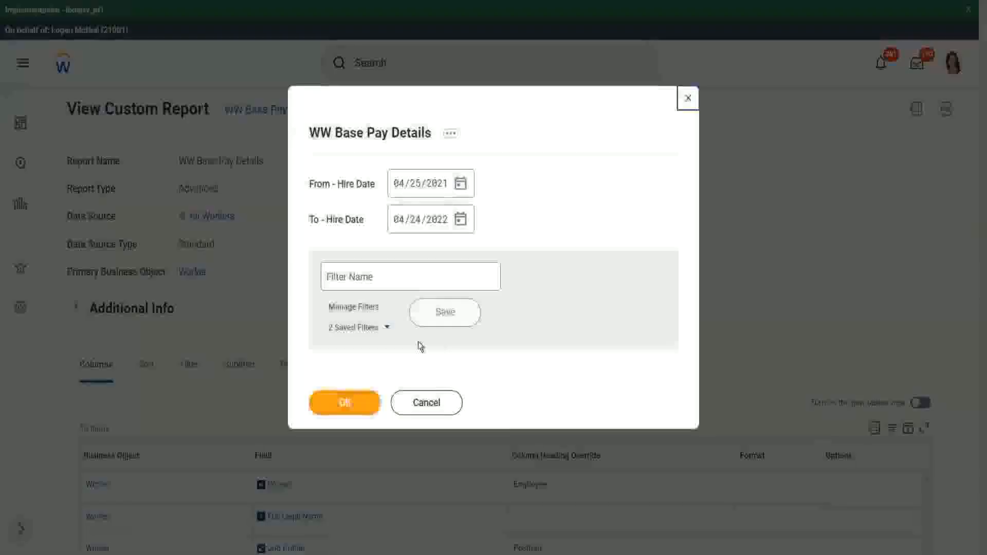
click(389, 331)
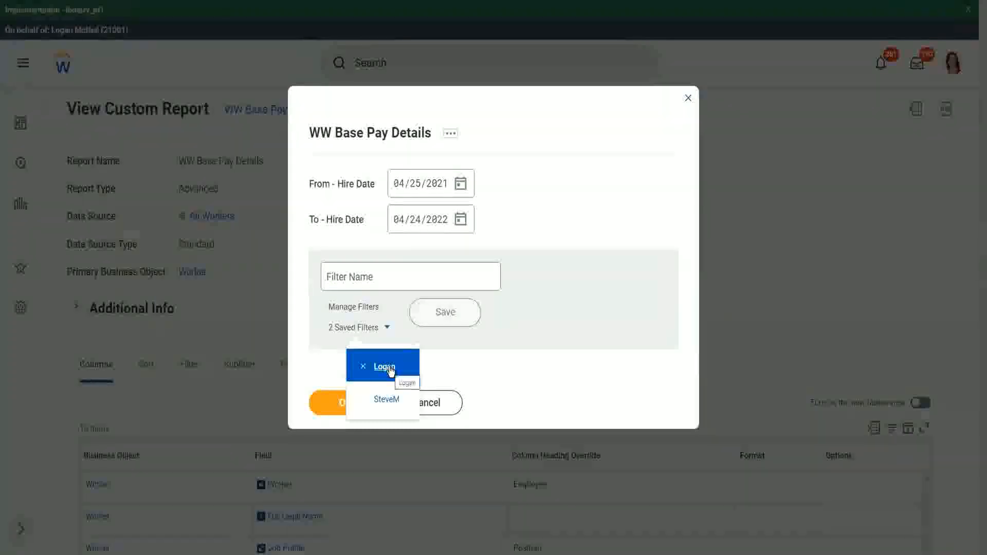
click(563, 169)
click(357, 405)
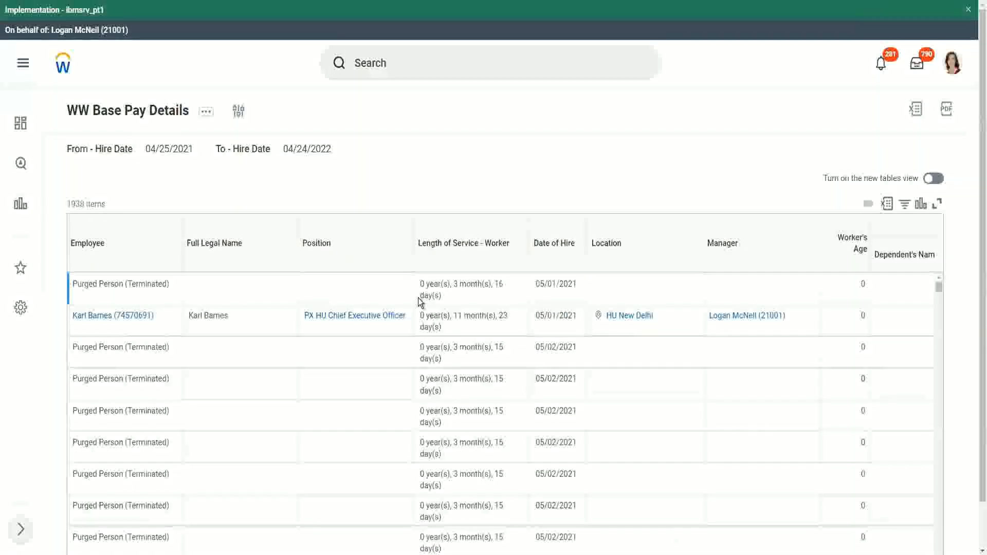
Step: Browse the report results across to the Dependents columns
scroll(328, 310, down, 5)
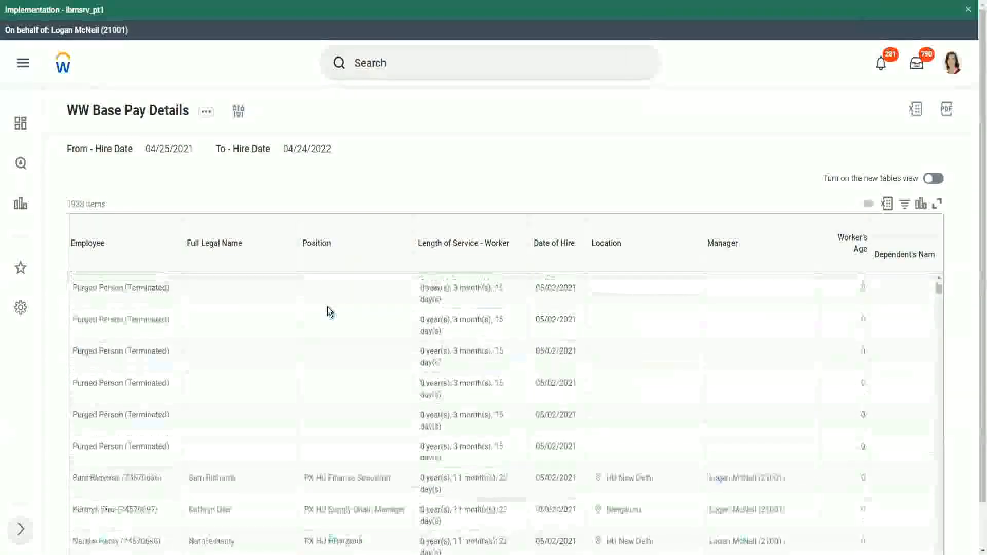
scroll(330, 311, down, 5)
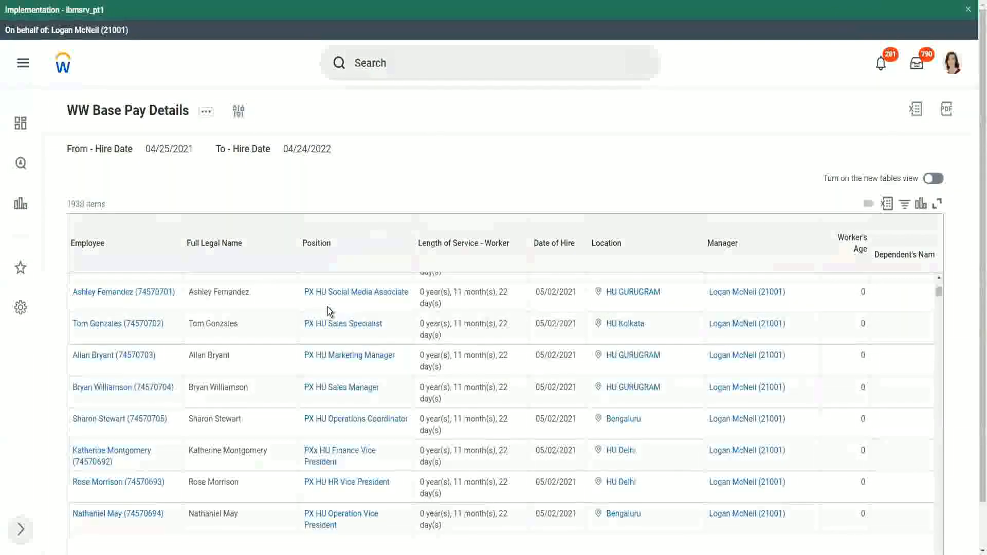
scroll(328, 311, down, 1)
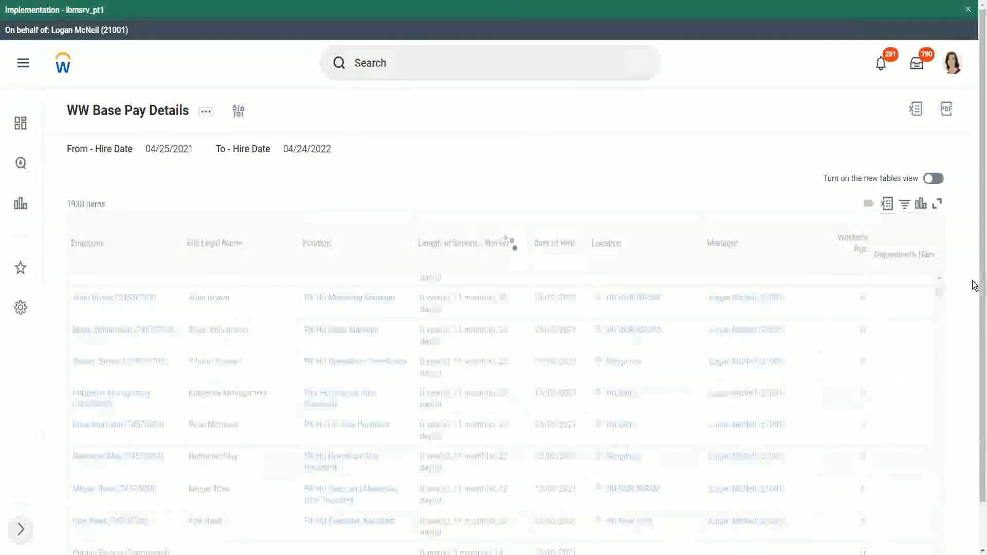
scroll(972, 458, down, 1)
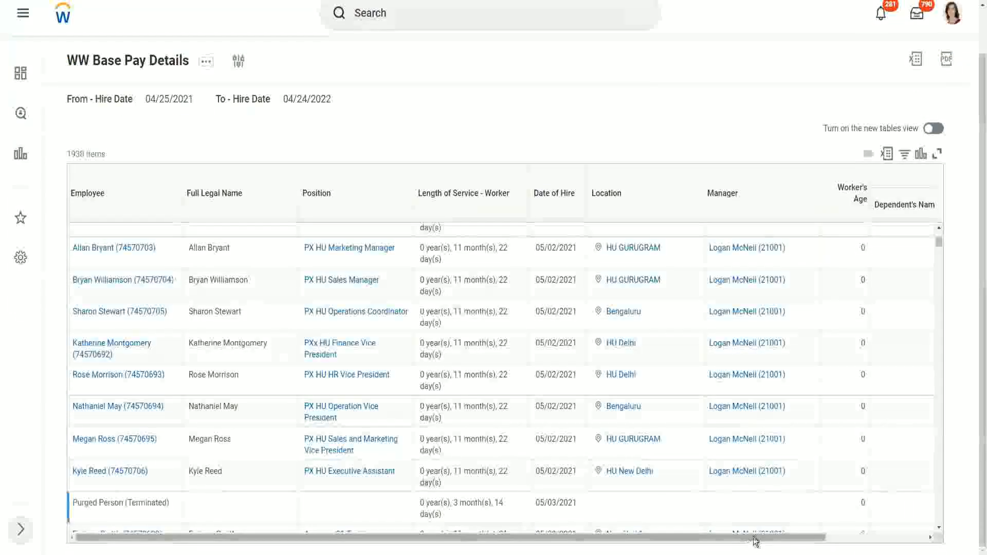
drag(758, 540, 886, 486)
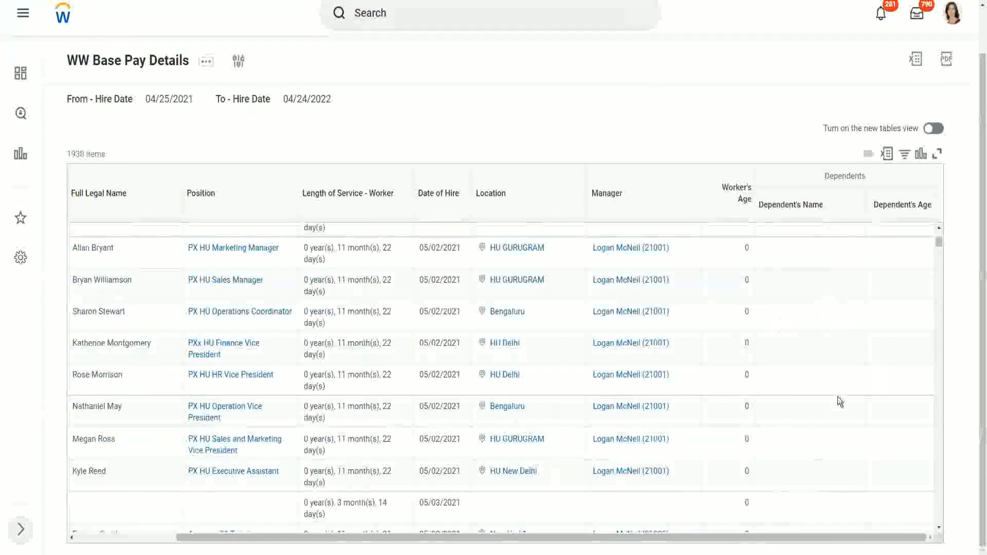
scroll(878, 354, down, 1)
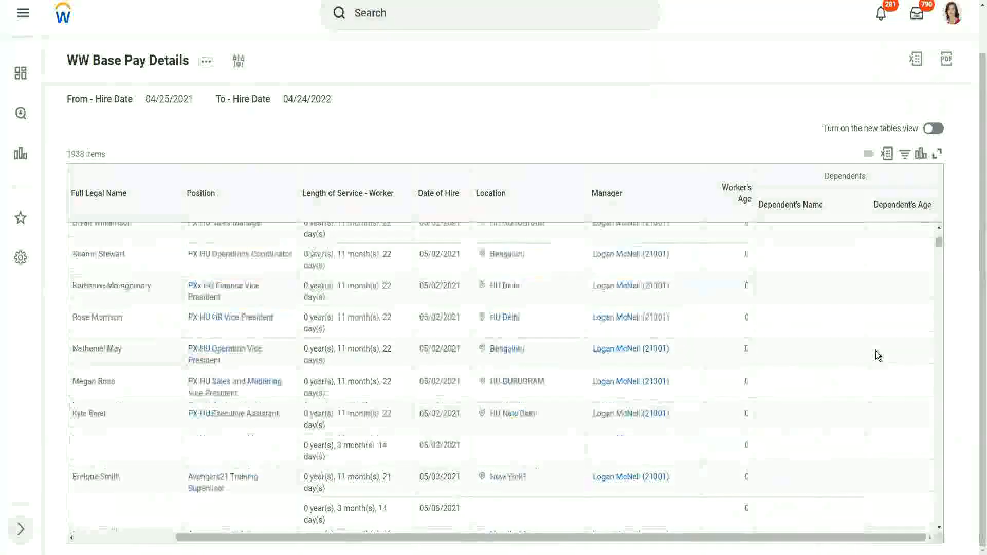
scroll(875, 350, down, 8)
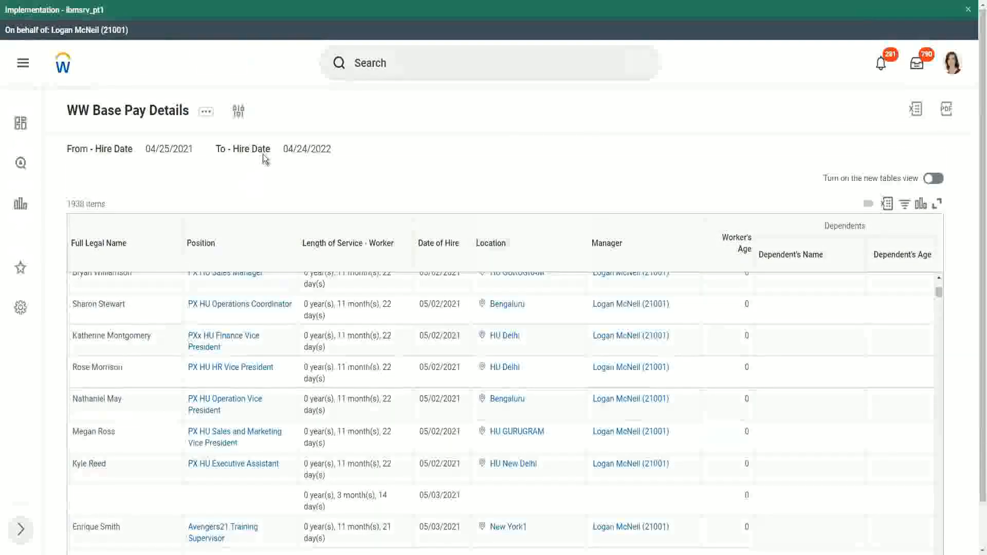
Step: Rerun the report with the hire date range 01/01/2000 to 12/31/2000
click(240, 113)
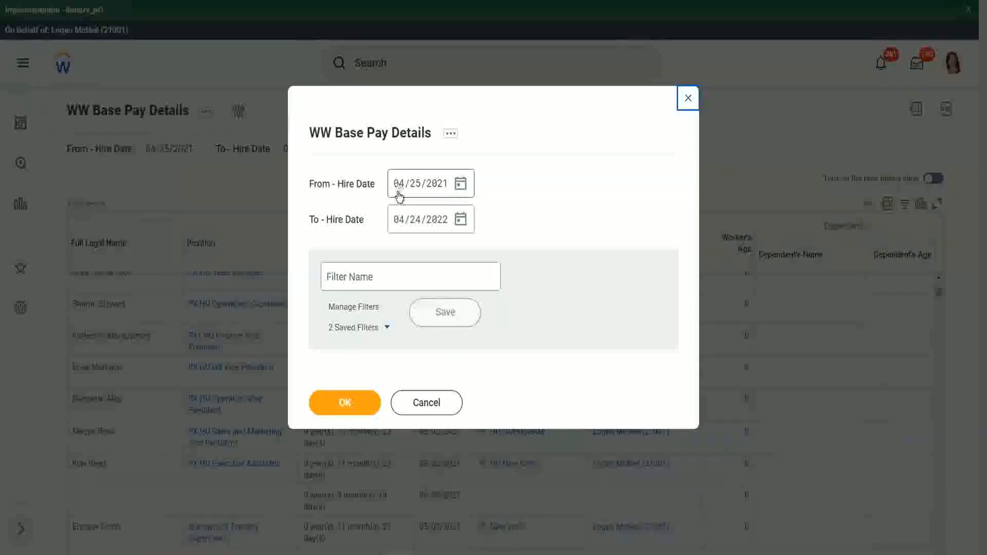
click(399, 194)
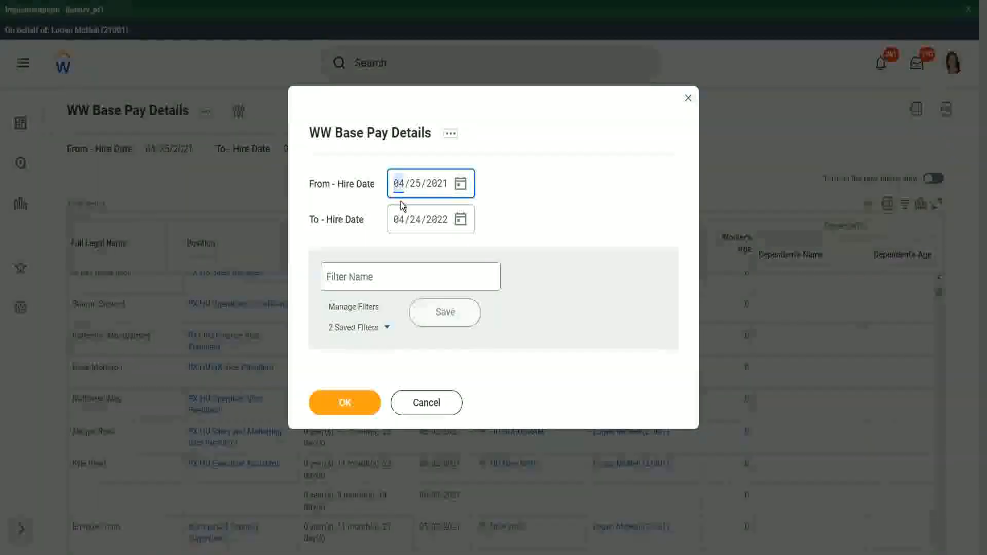
text(01/01/200)
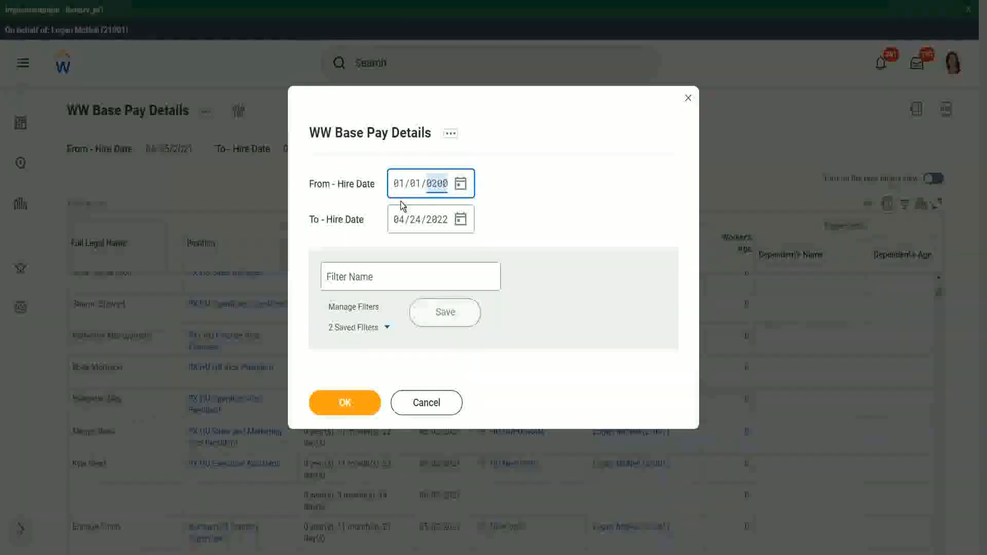
text(0)
key(Tab)
key(Tab)
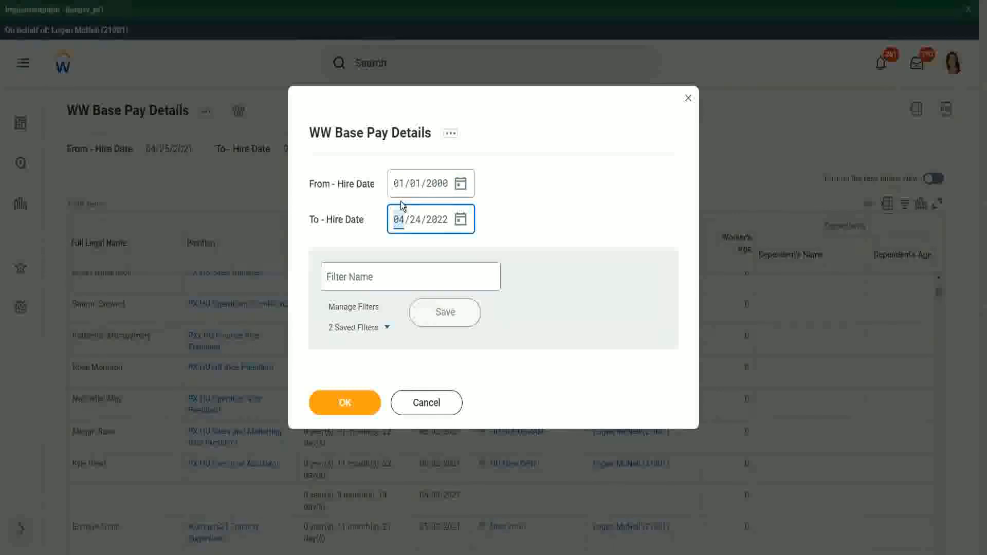
text(12312000)
click(346, 401)
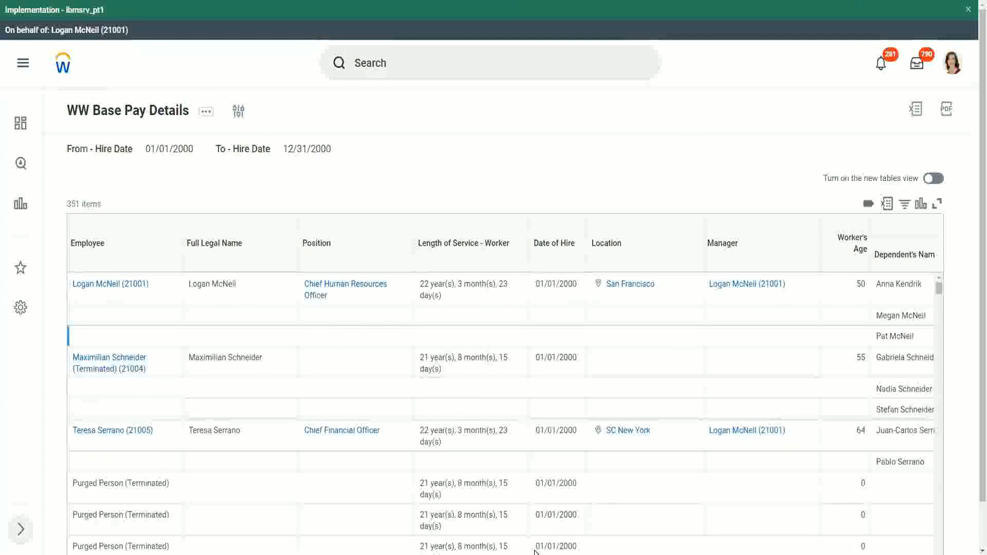
Step: Examine each worker's dependent names and dependent ages in the results
drag(973, 379, 974, 486)
drag(720, 540, 889, 548)
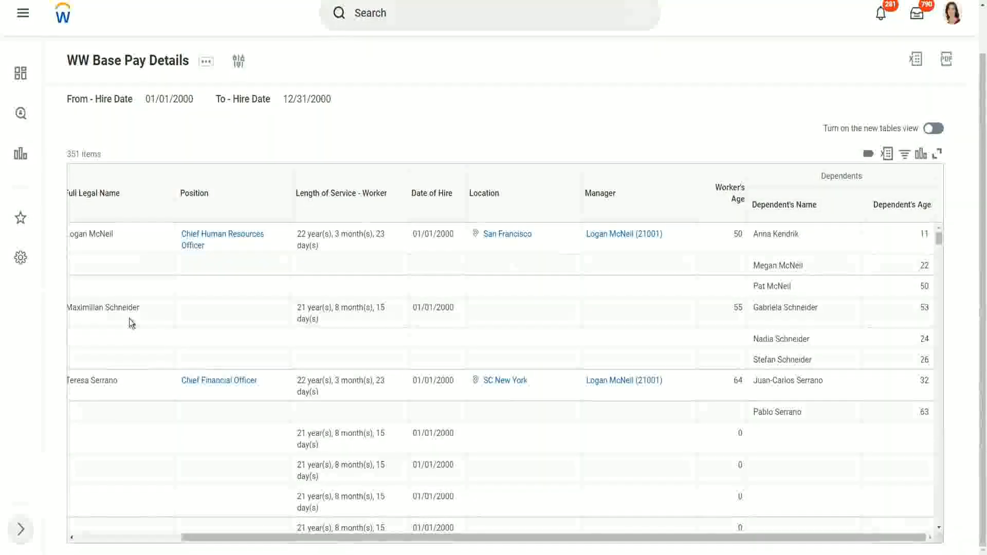
drag(83, 307, 156, 304)
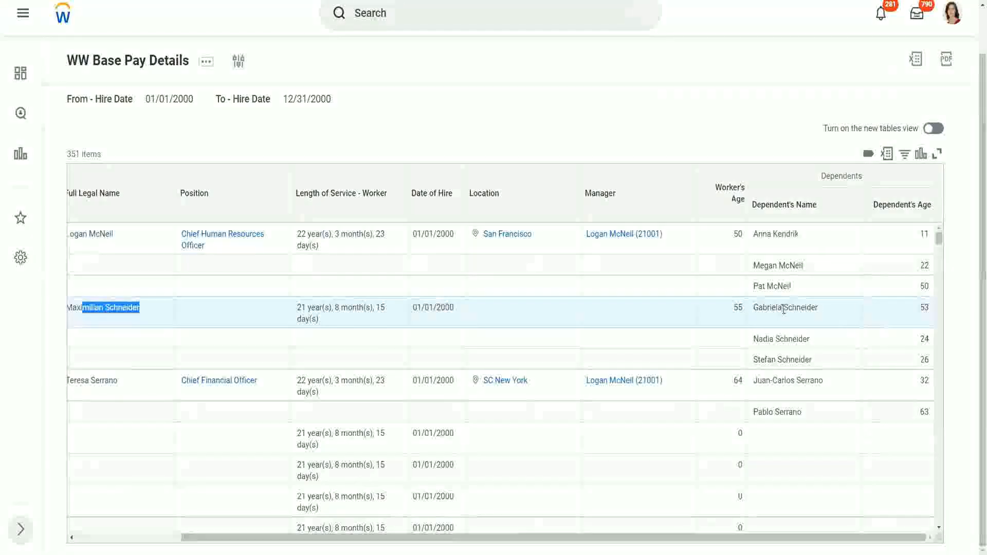
click(779, 333)
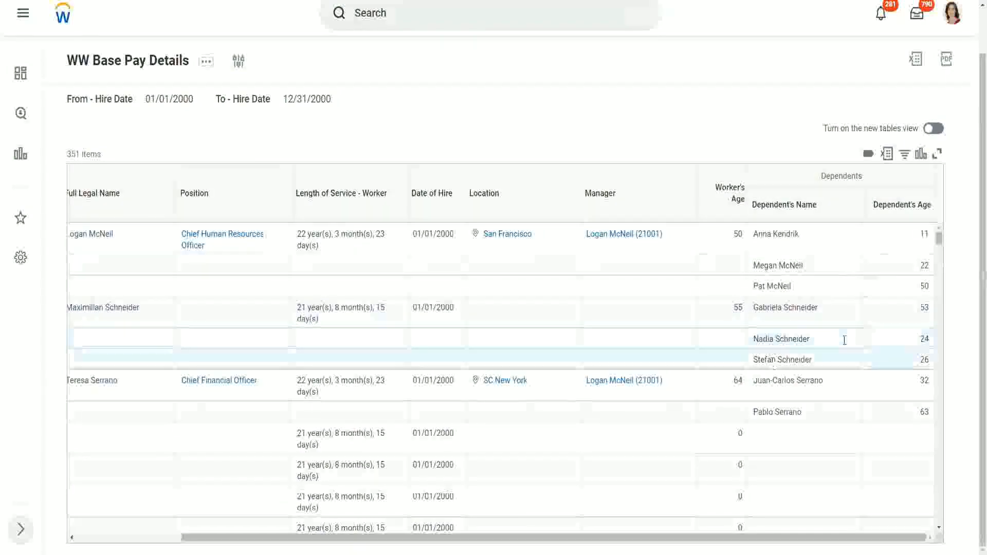
double_click(924, 307)
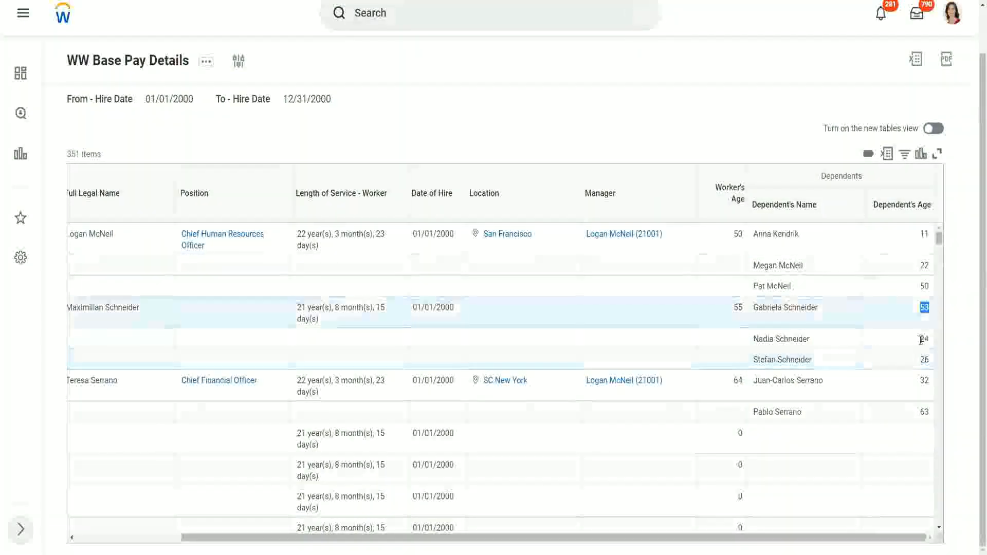
double_click(924, 339)
double_click(923, 359)
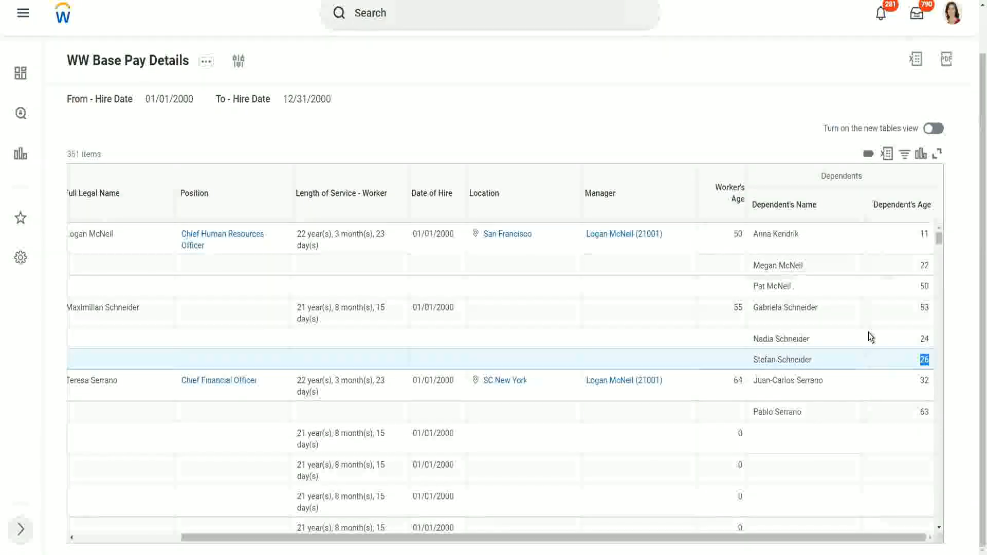
scroll(858, 332, down, 5)
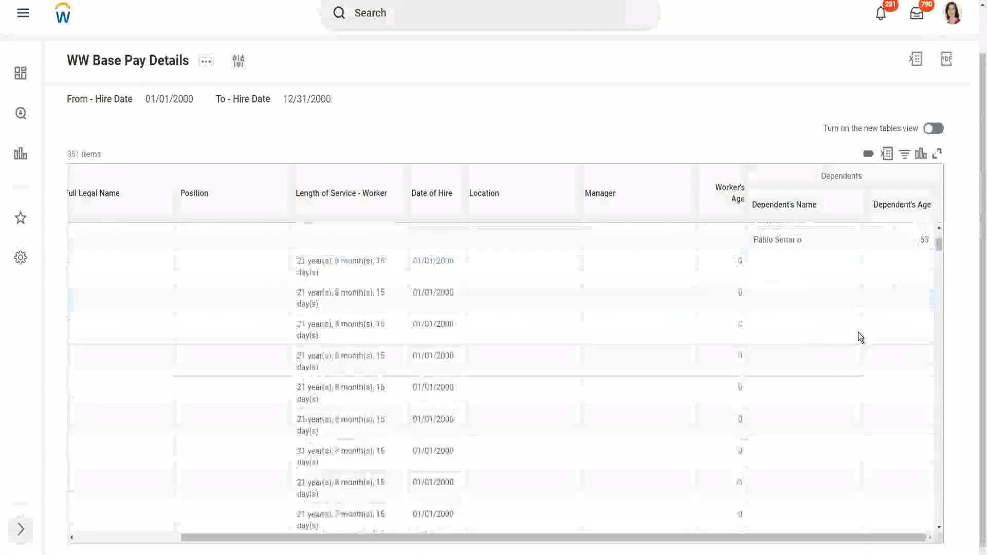
scroll(859, 332, down, 3)
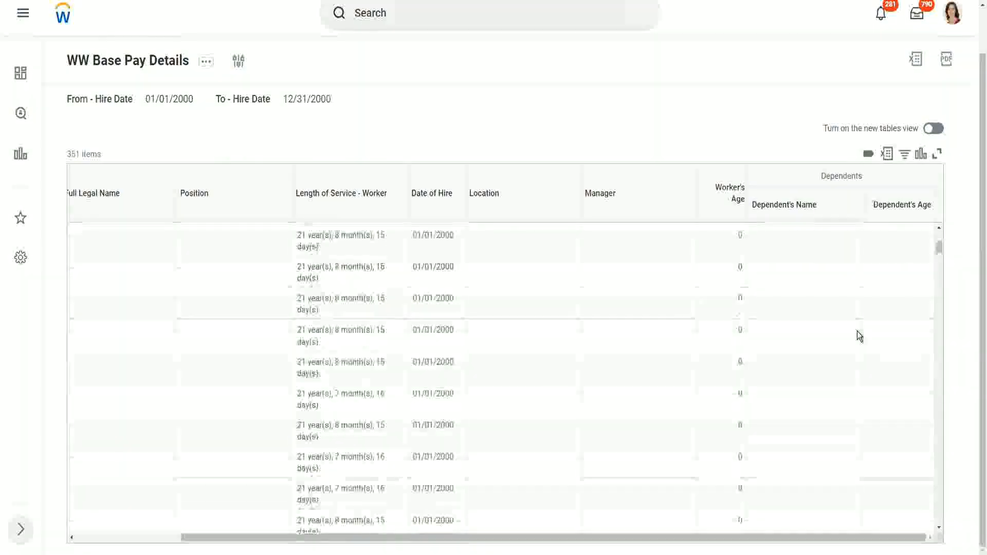
scroll(857, 331, up, 8)
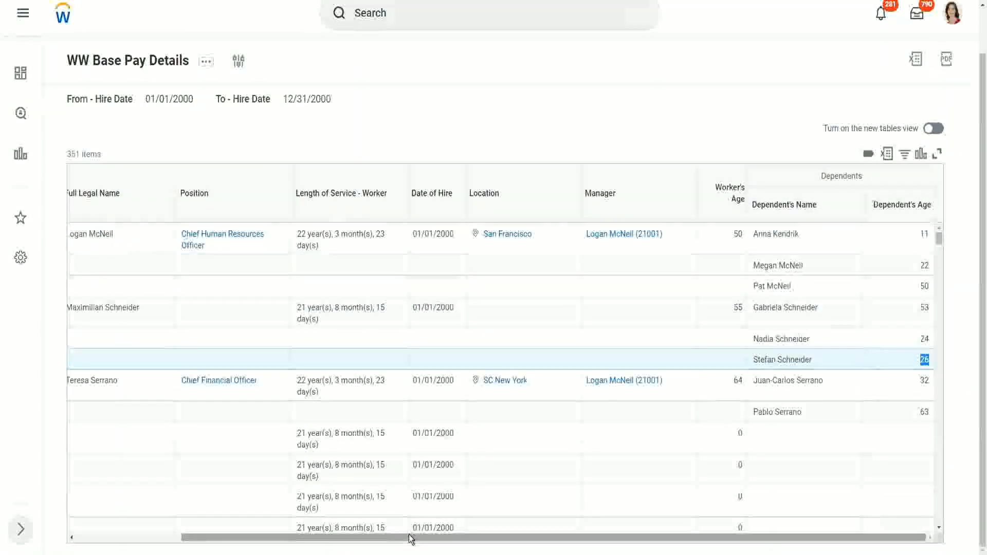
Step: Compare the dependents' ages within each worker's rows of the report results
drag(406, 538, 450, 540)
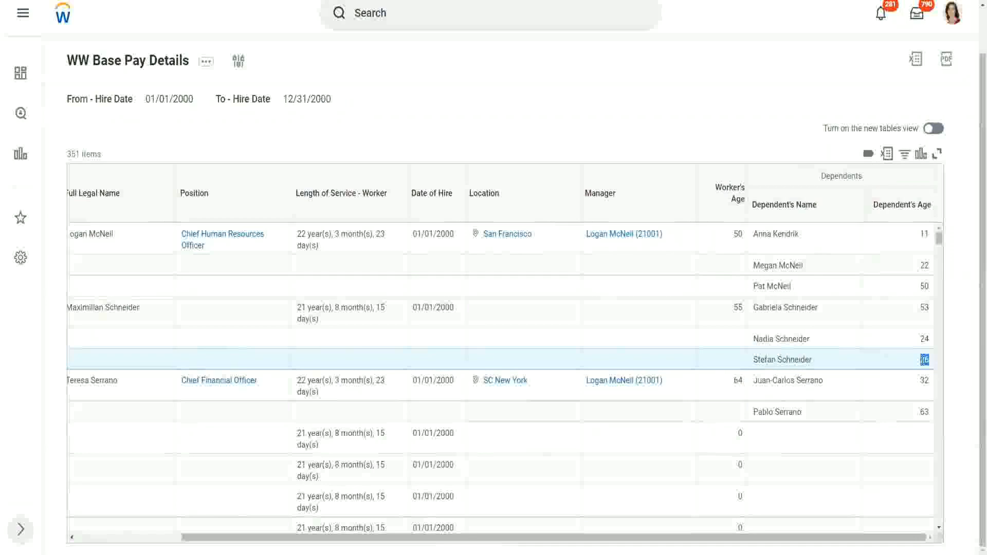
click(925, 359)
drag(933, 354, 924, 357)
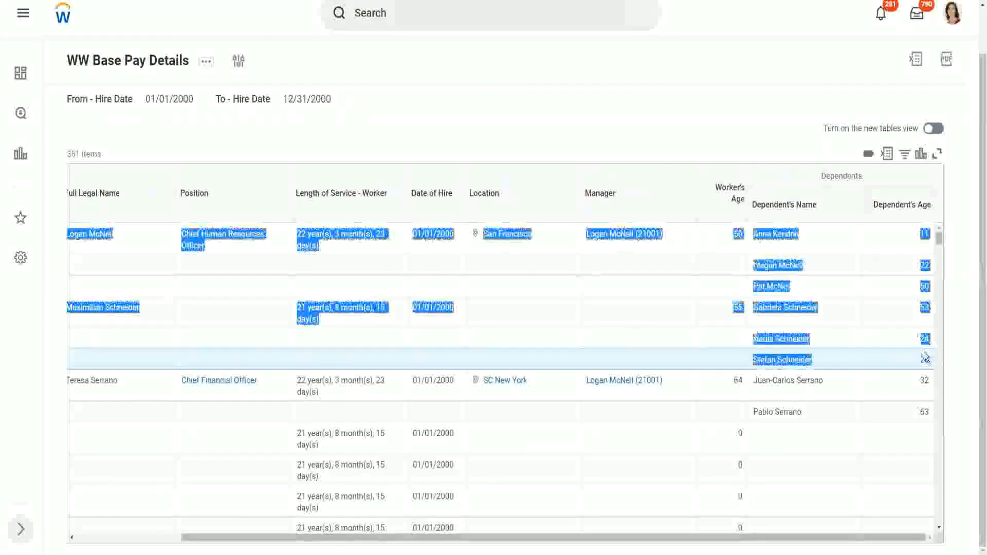
click(897, 342)
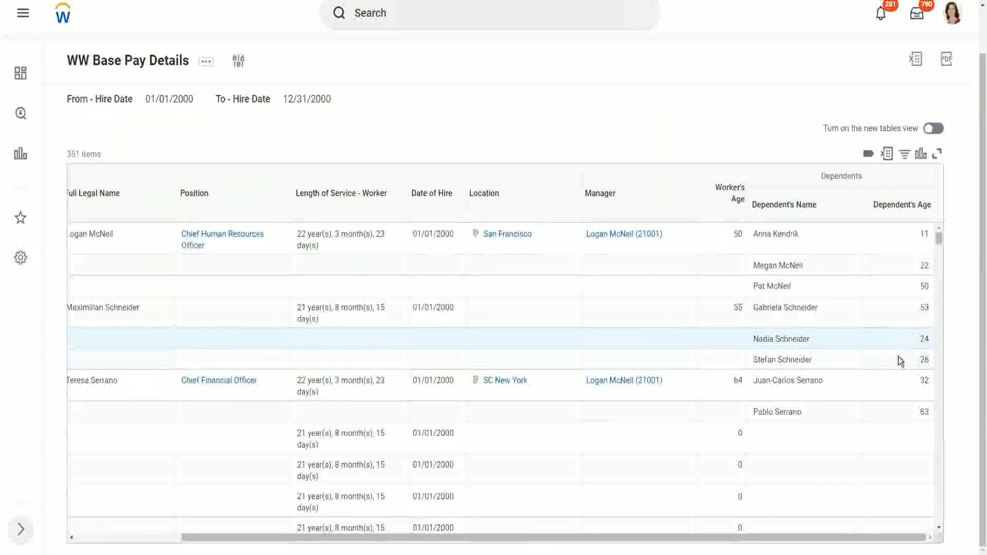
double_click(923, 359)
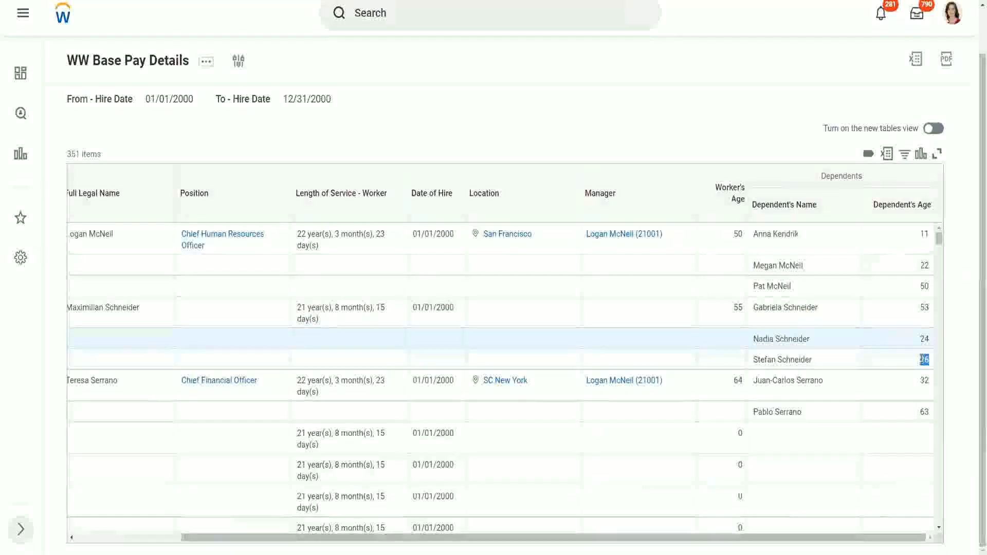
click(852, 366)
scroll(850, 363, down, 1)
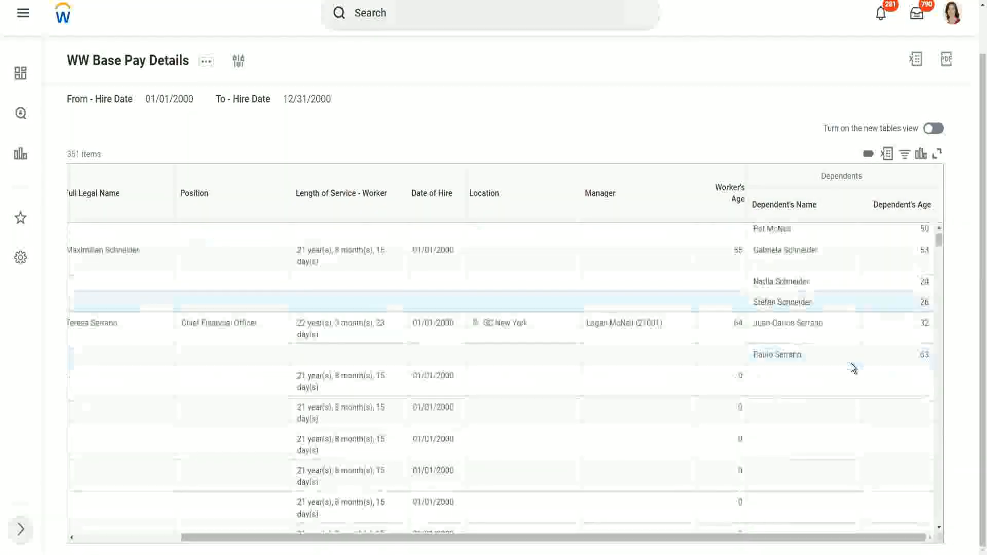
scroll(851, 363, down, 2)
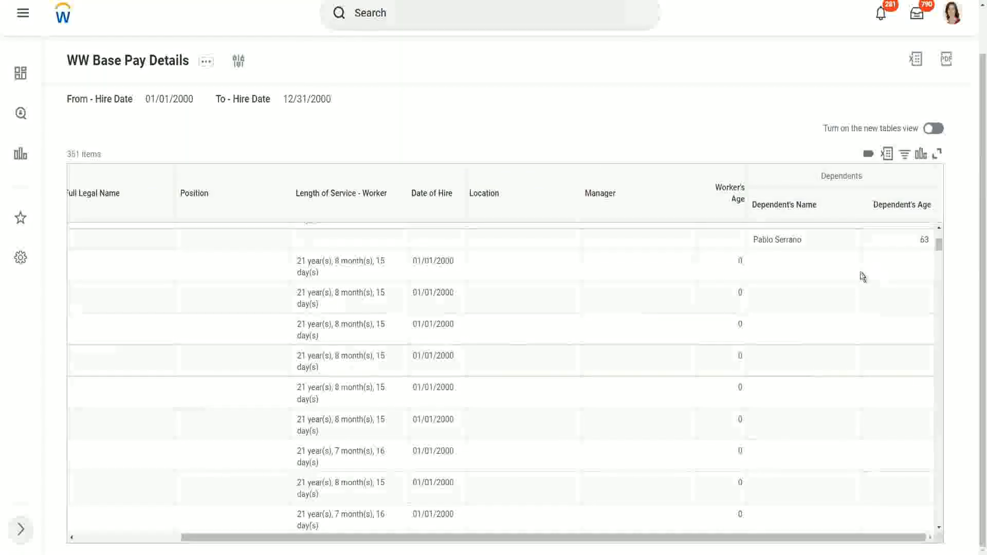
scroll(860, 271, up, 3)
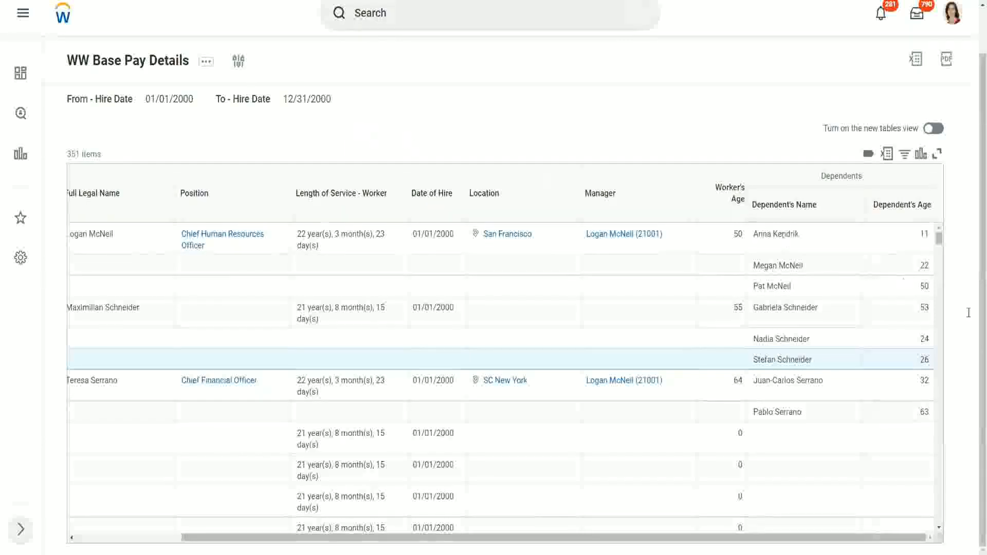
click(755, 232)
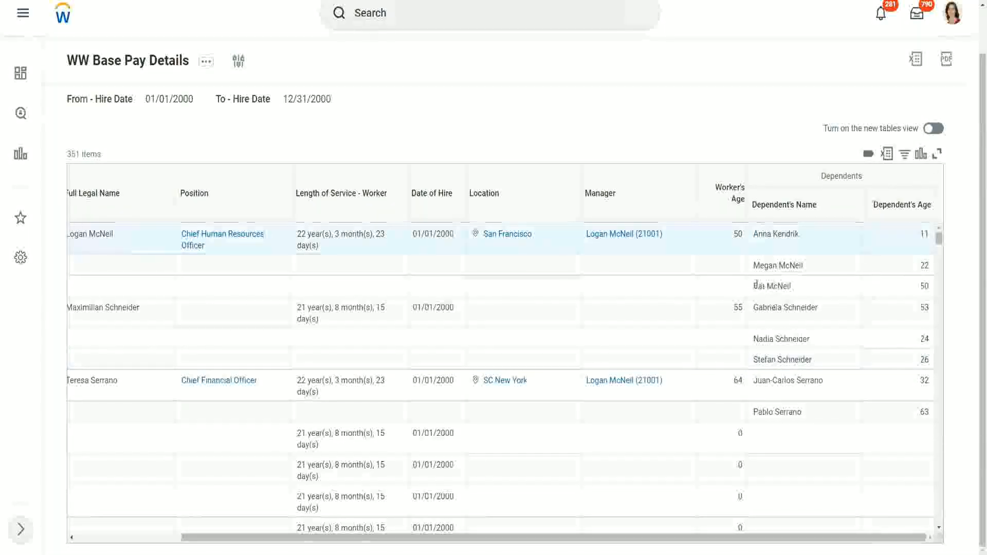
triple_click(796, 286)
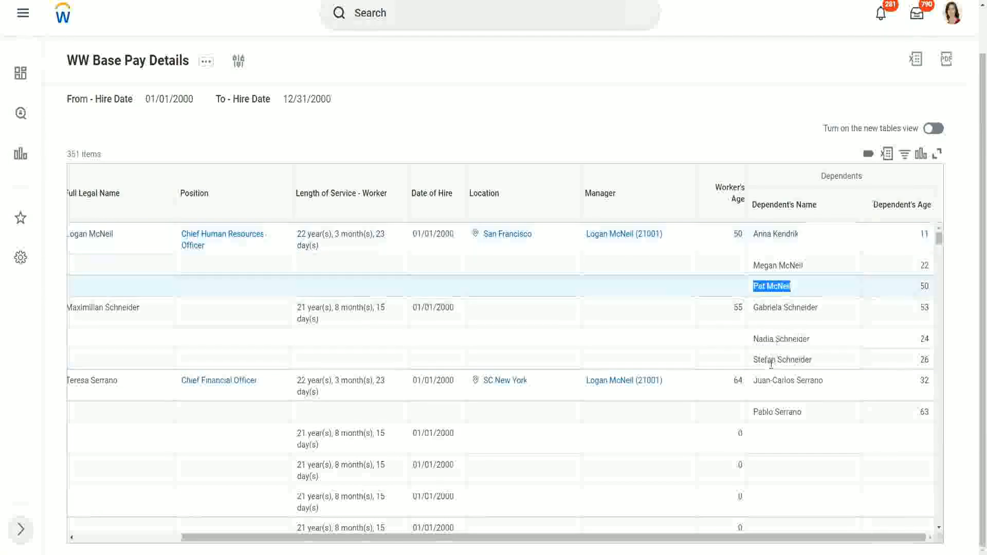
click(819, 410)
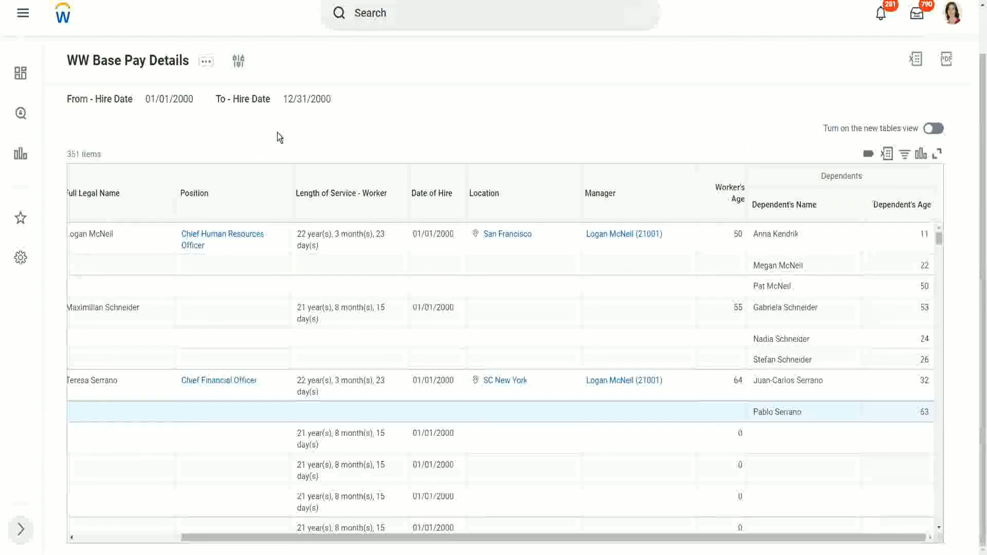
Step: Duplicate the browser tab and open the Create Calculated Field task from the search
right_click(166, 0)
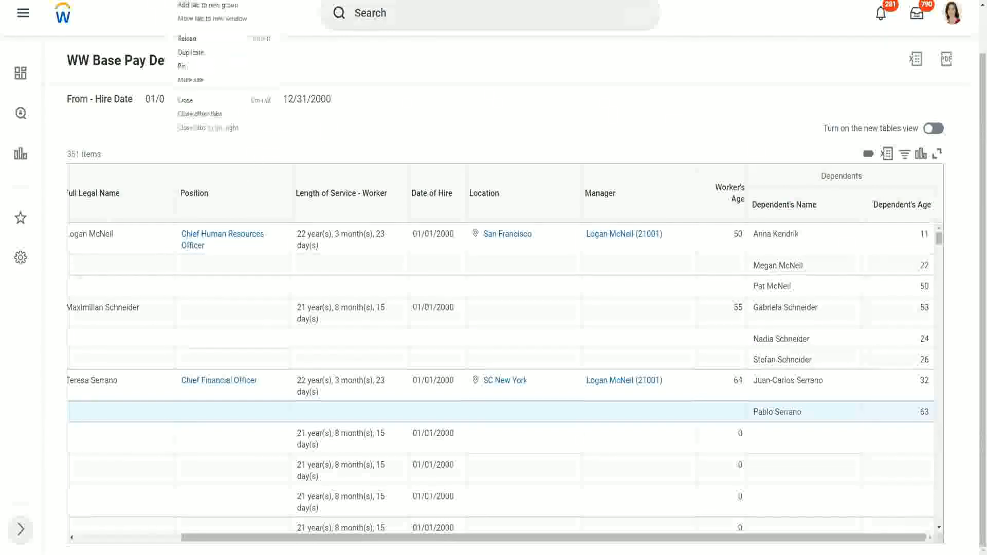
click(203, 53)
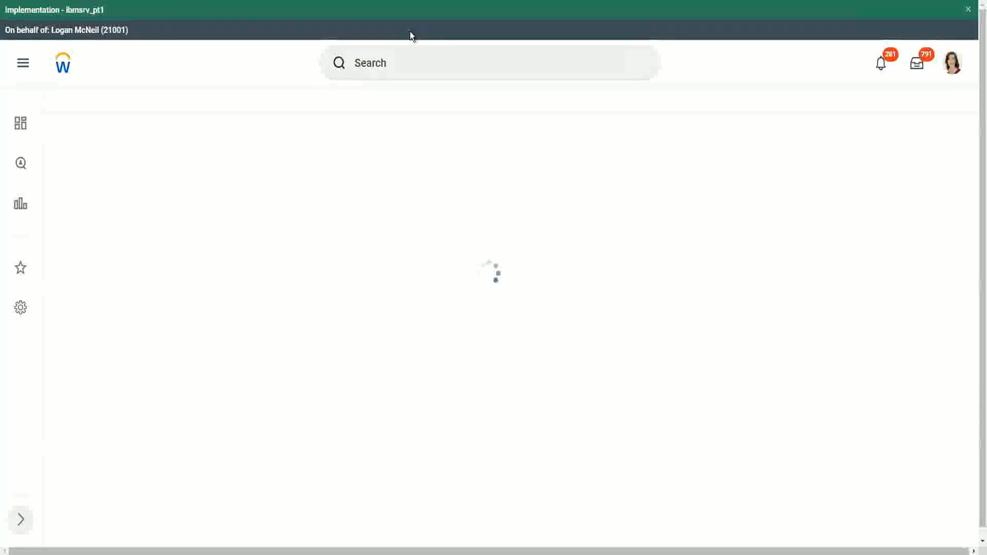
click(411, 64)
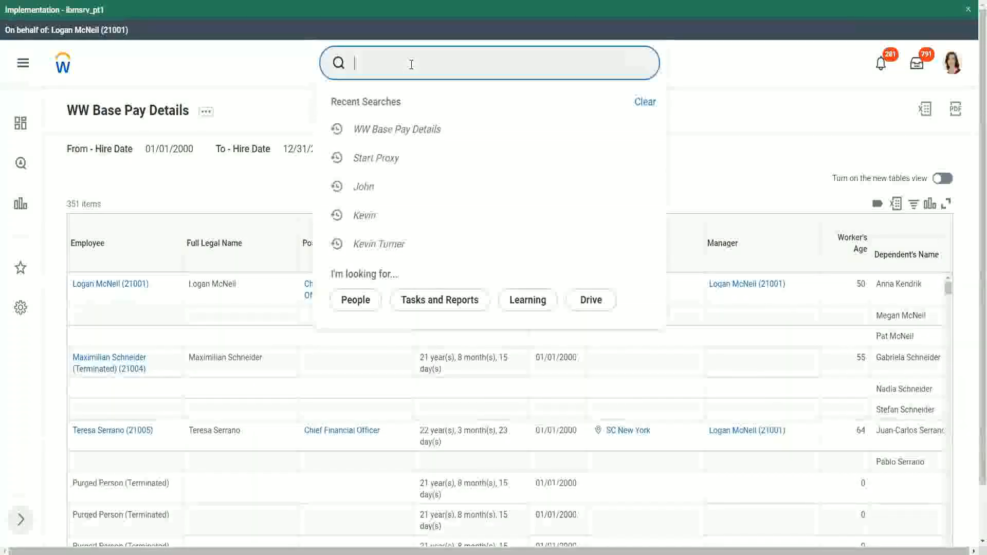
text(create calc )
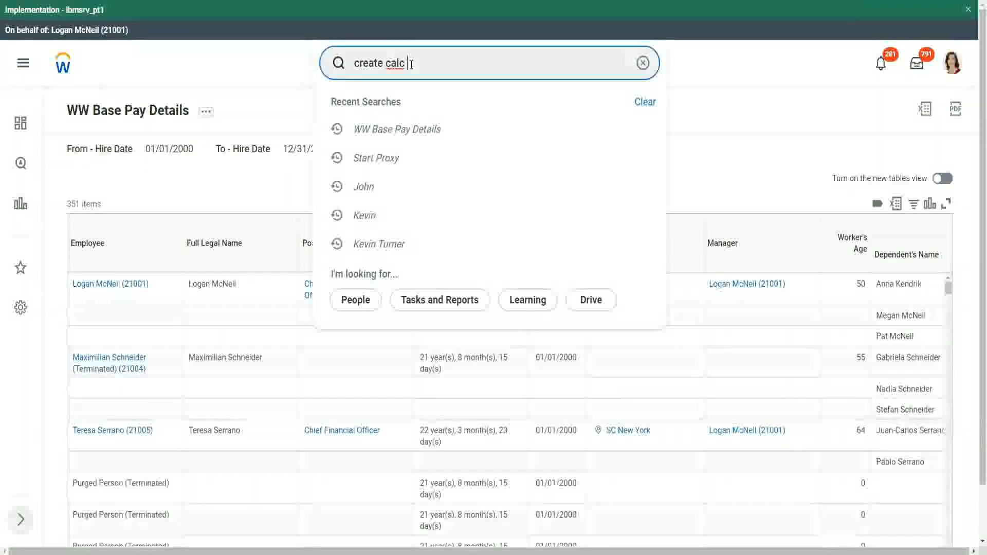
text(field)
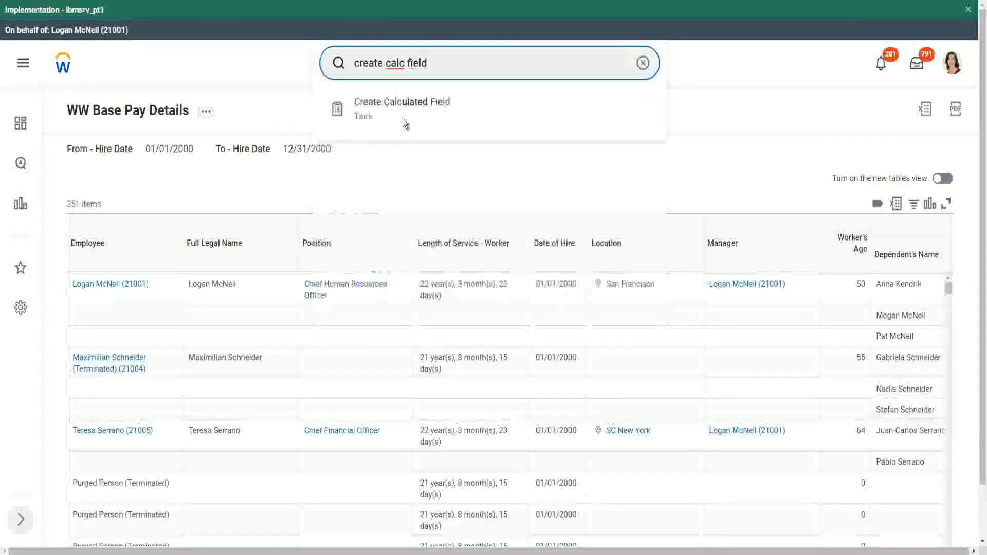
click(403, 111)
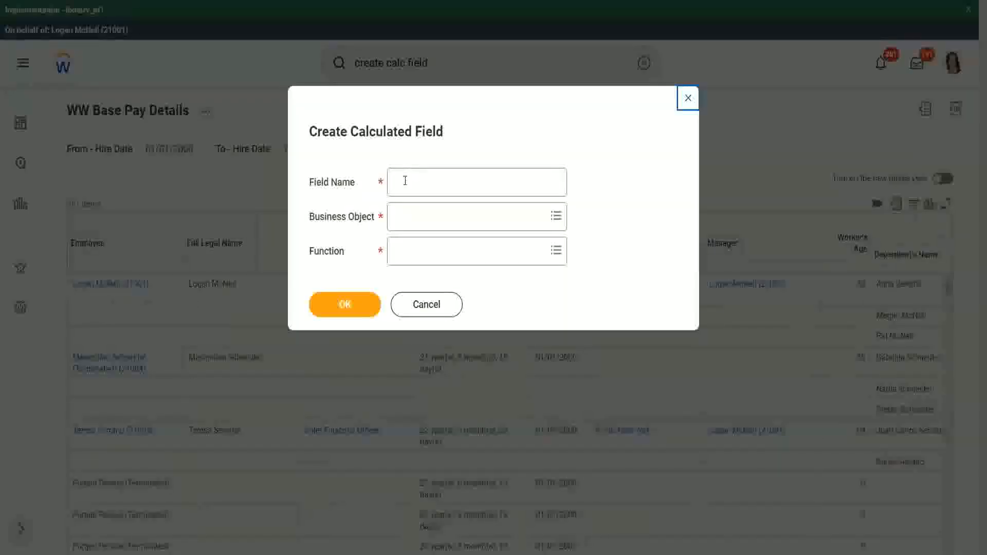
Step: Name the calculated field CF-WW-ESI-Eldest Dependent and set its business object to Worker
click(405, 180)
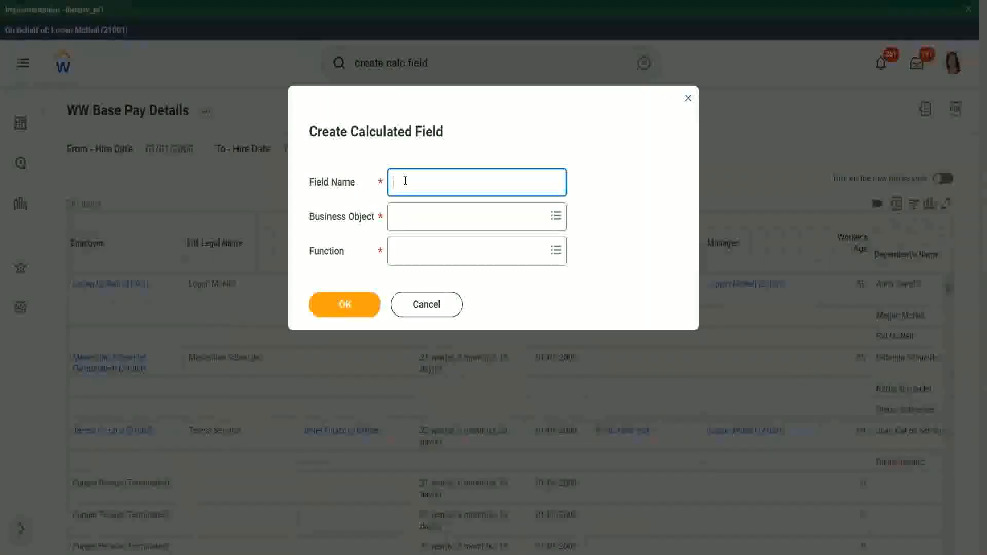
text(CF_WW-ESI-Eldest Dependent)
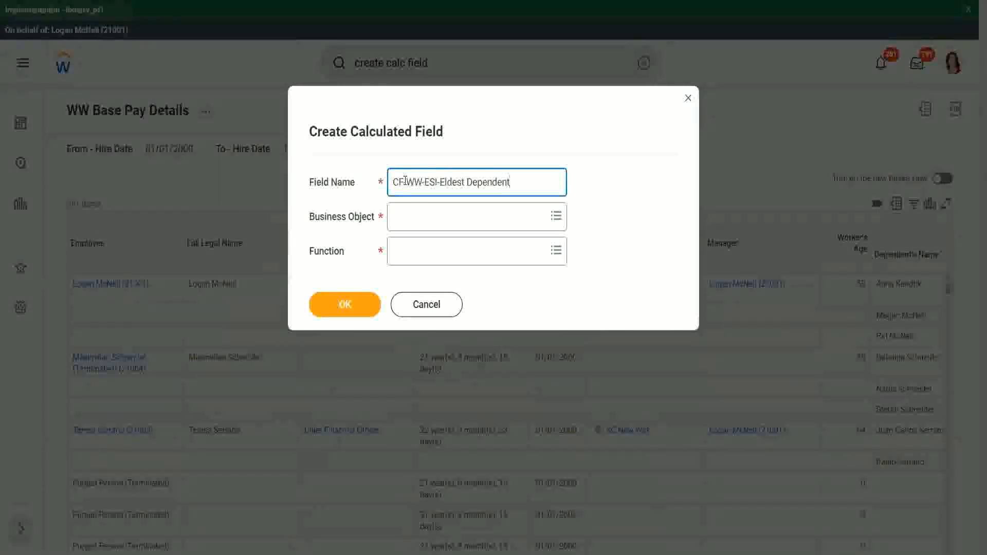
click(418, 220)
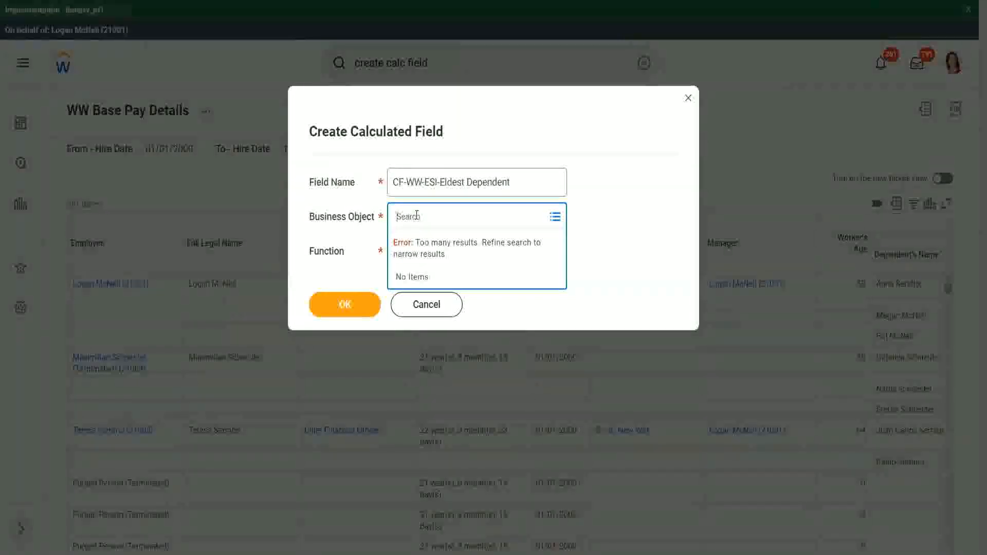
text(worker)
key(Return)
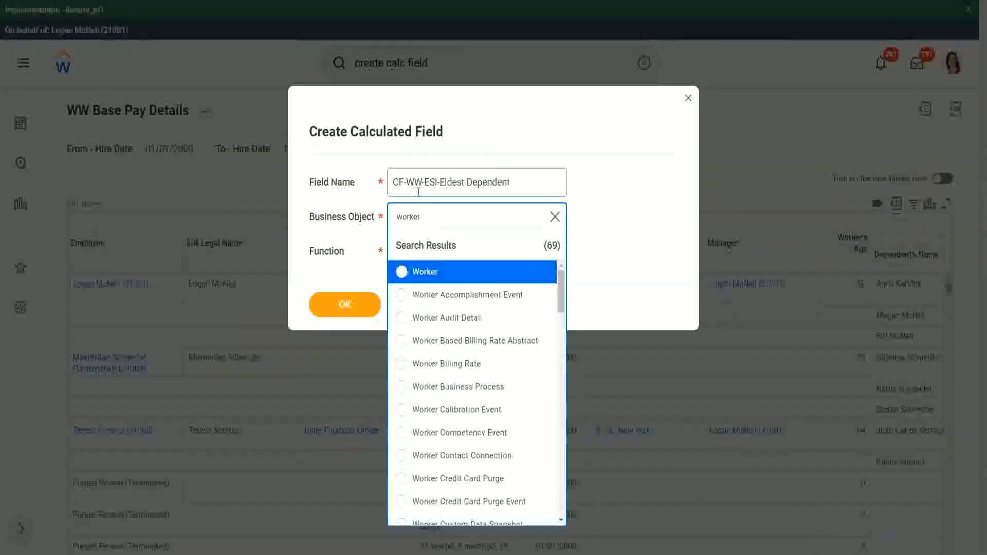
click(465, 278)
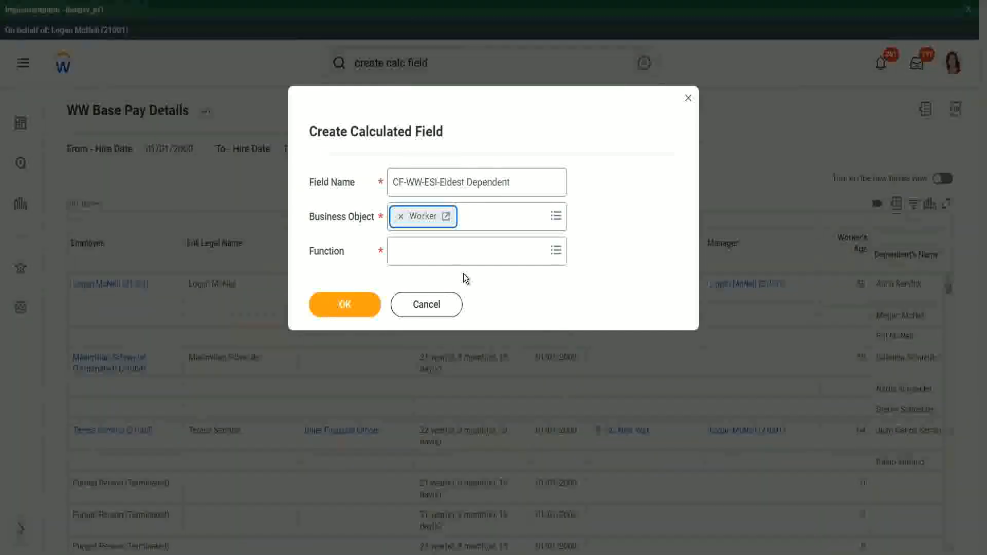
Step: Choose the Extract Single Instance function for the calculated field and confirm
click(420, 256)
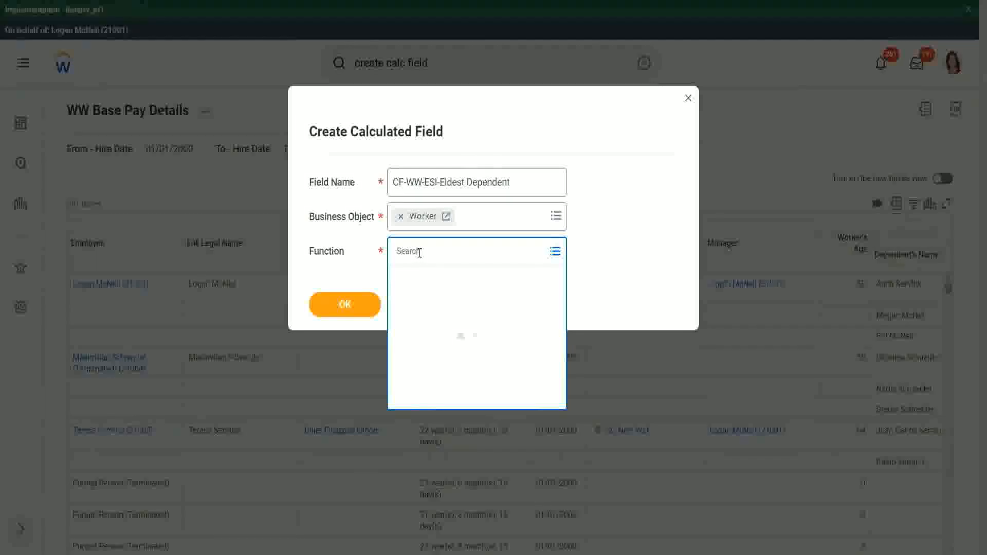
text(esi)
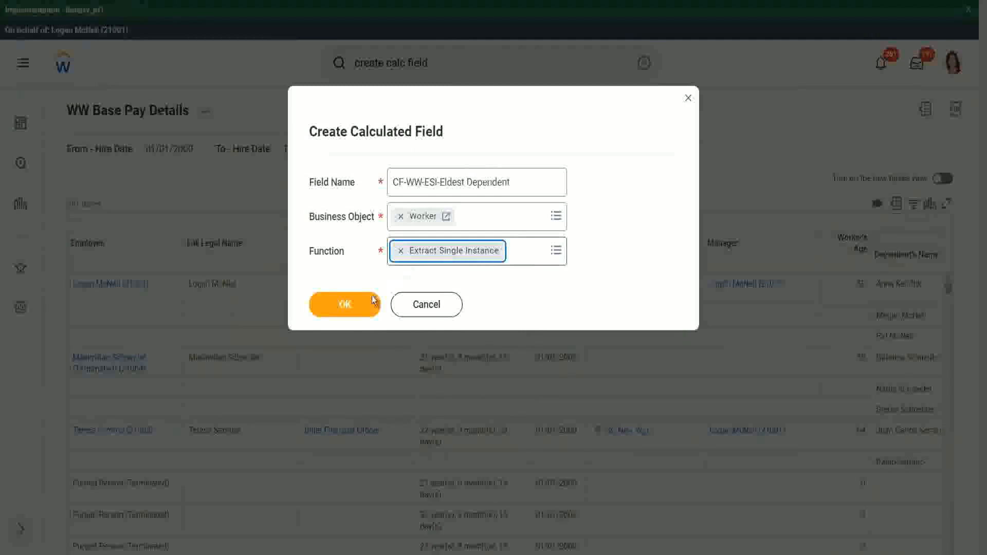
click(345, 304)
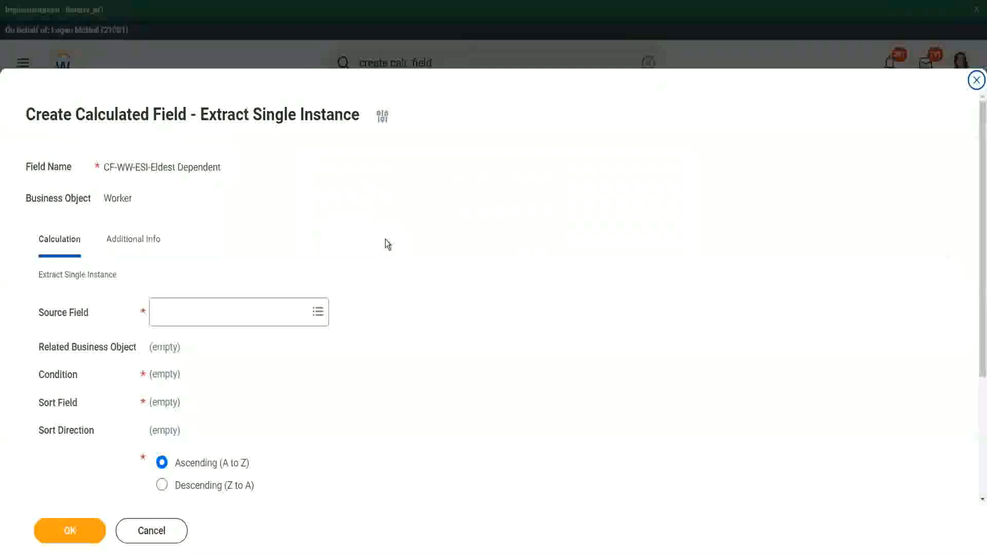
Step: Set the source field to Dependents and note its related business object
scroll(385, 241, down, 3)
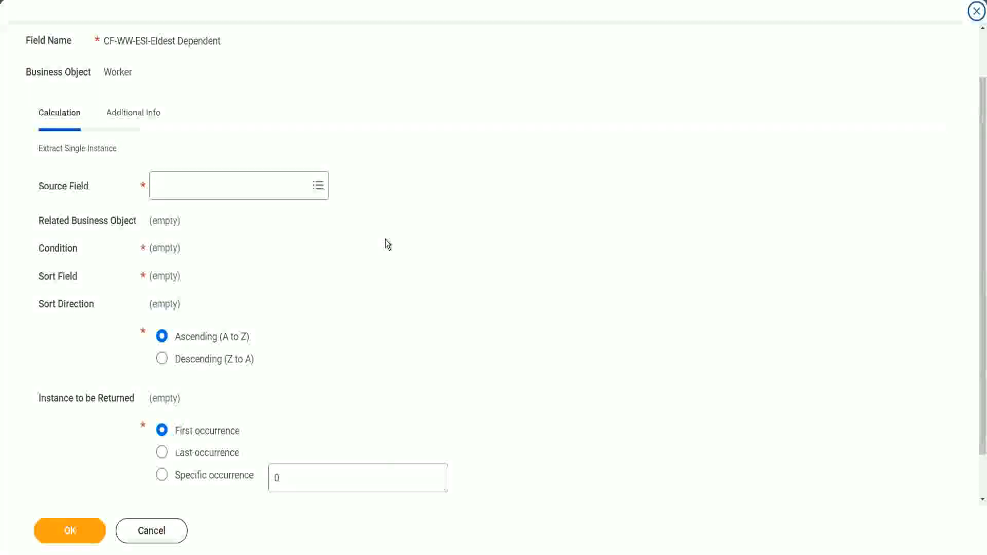
click(197, 186)
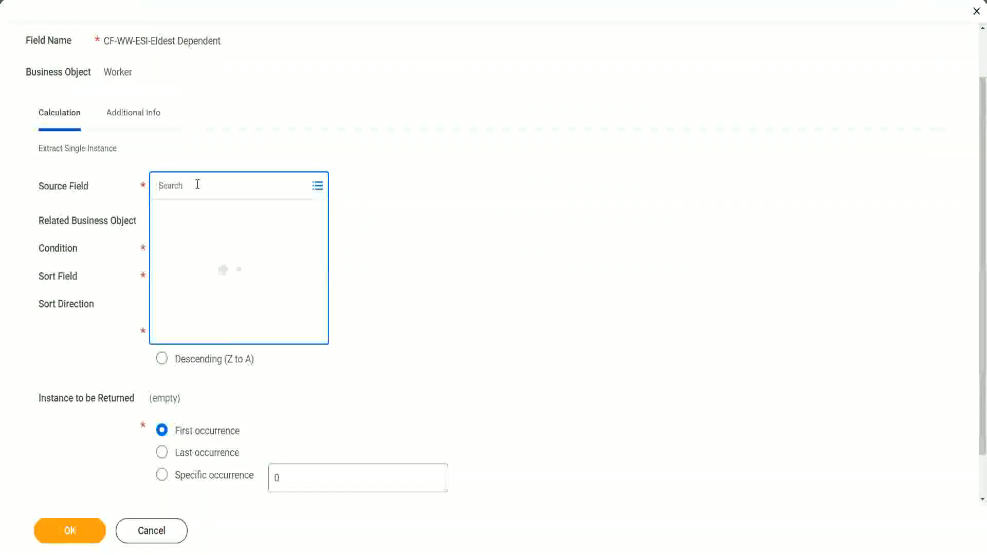
text(depemnd)
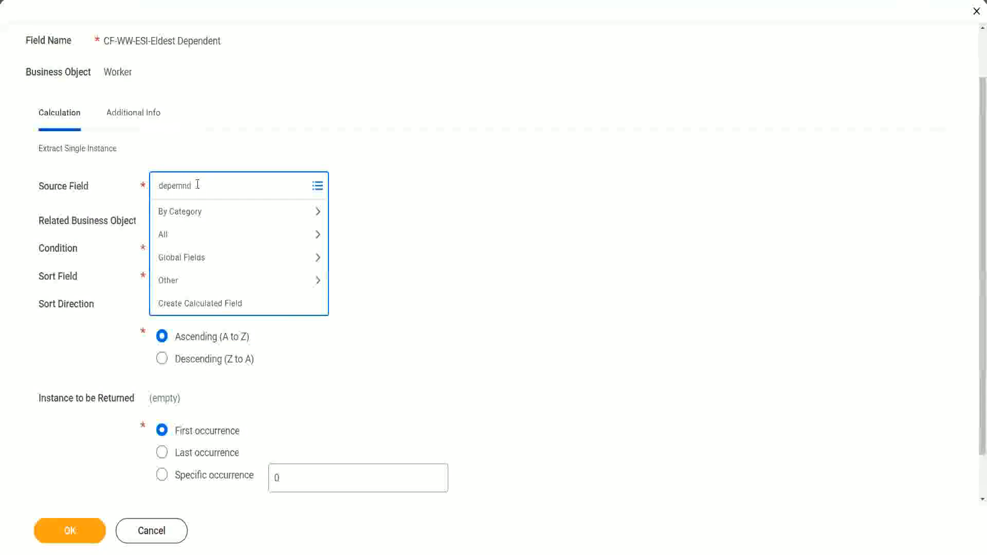
key(BackSpace)
key(BackSpace)
key(BackSpace)
text(ndents)
key(Return)
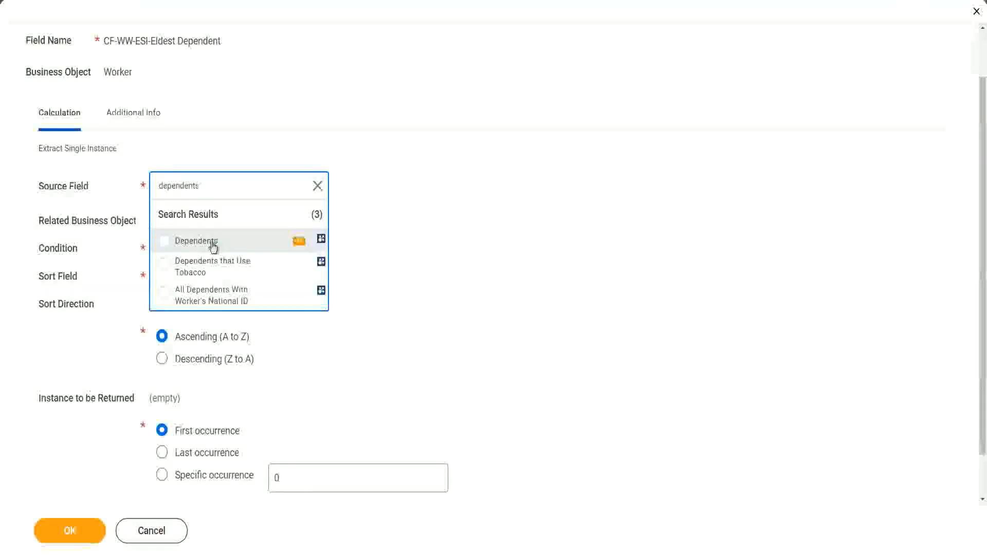
click(213, 244)
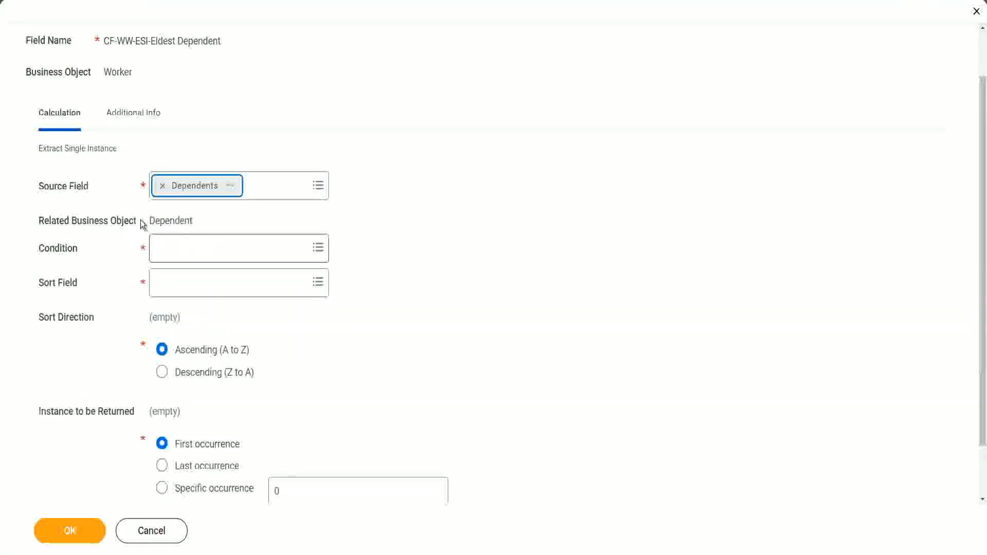
drag(150, 220, 194, 220)
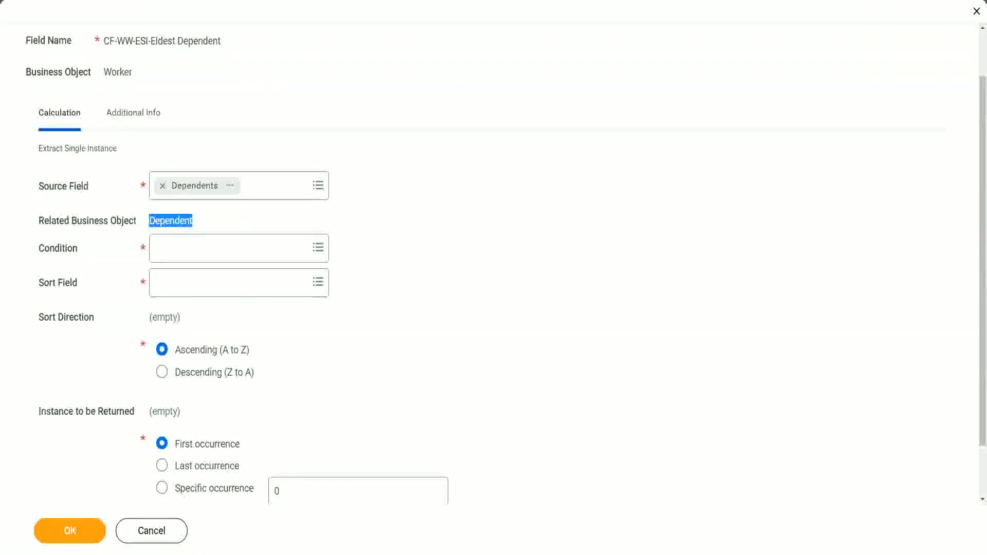
drag(32, 207, 214, 232)
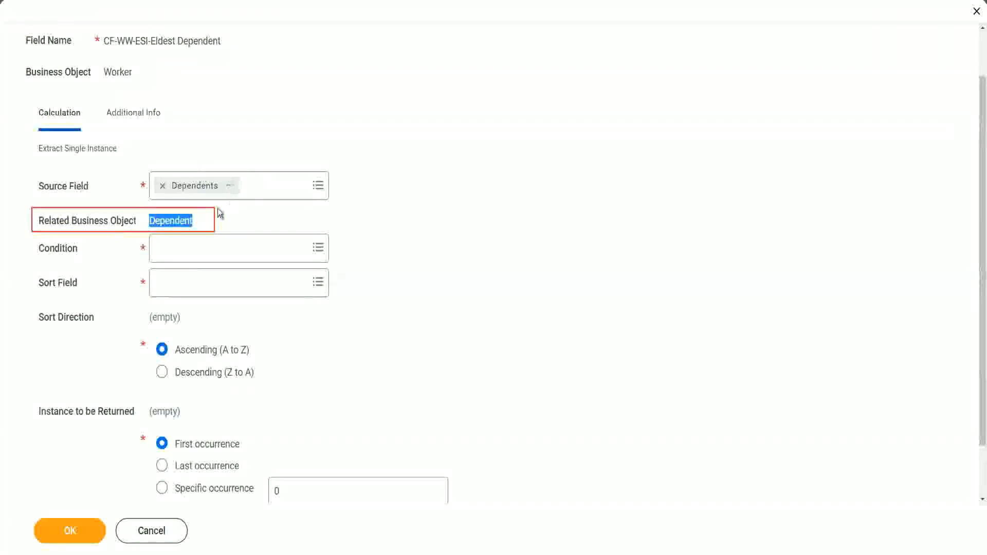
click(170, 221)
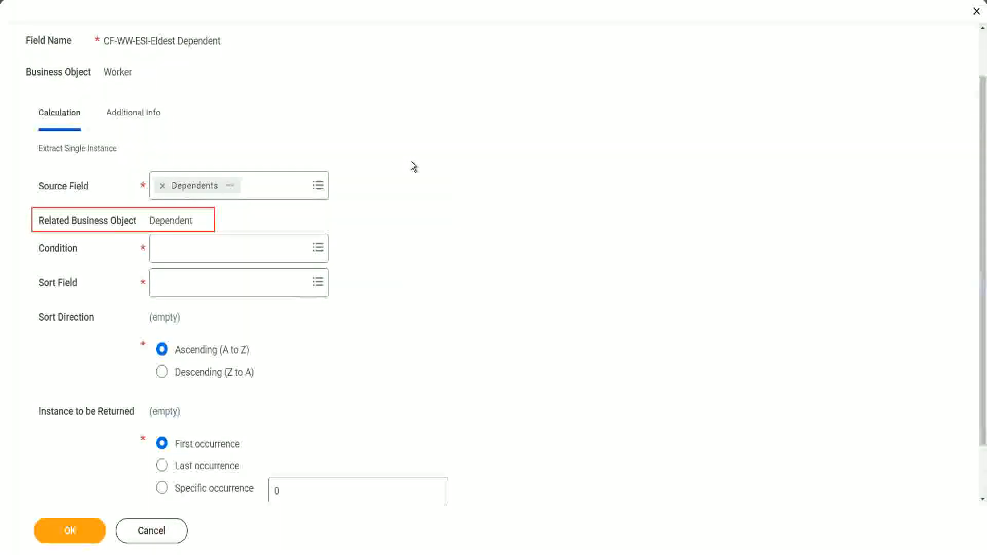
Step: Set the condition to the Is True field and inspect its report field details
click(189, 250)
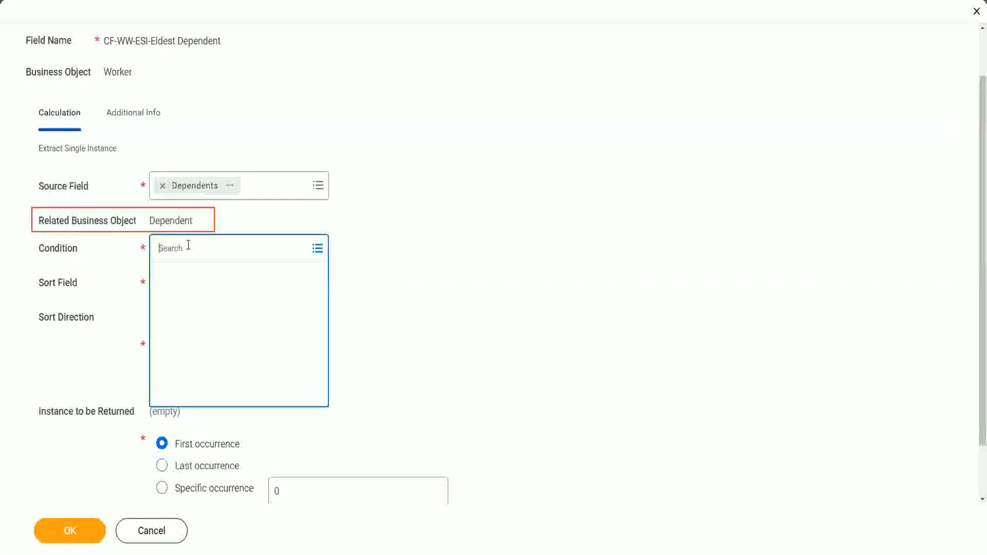
text(is)
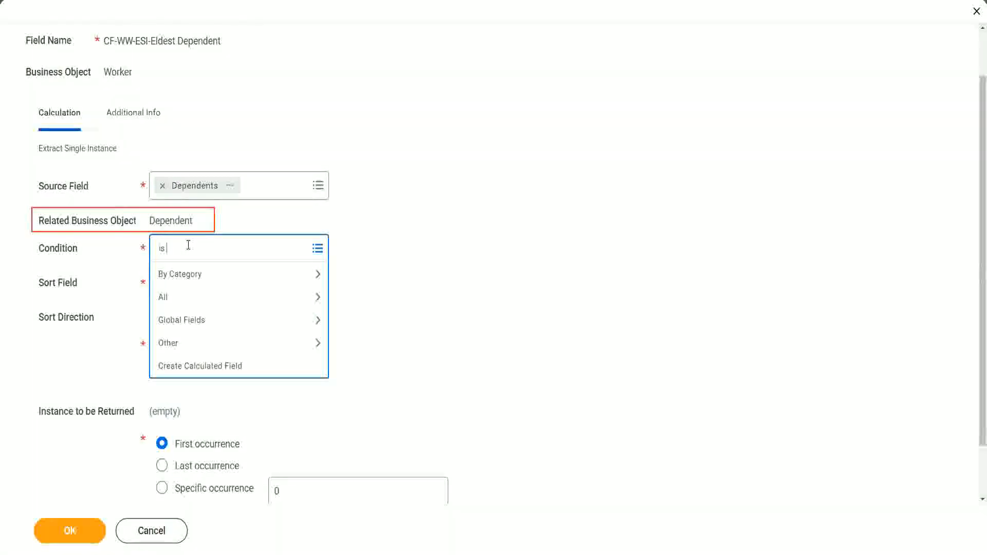
text( true)
key(Return)
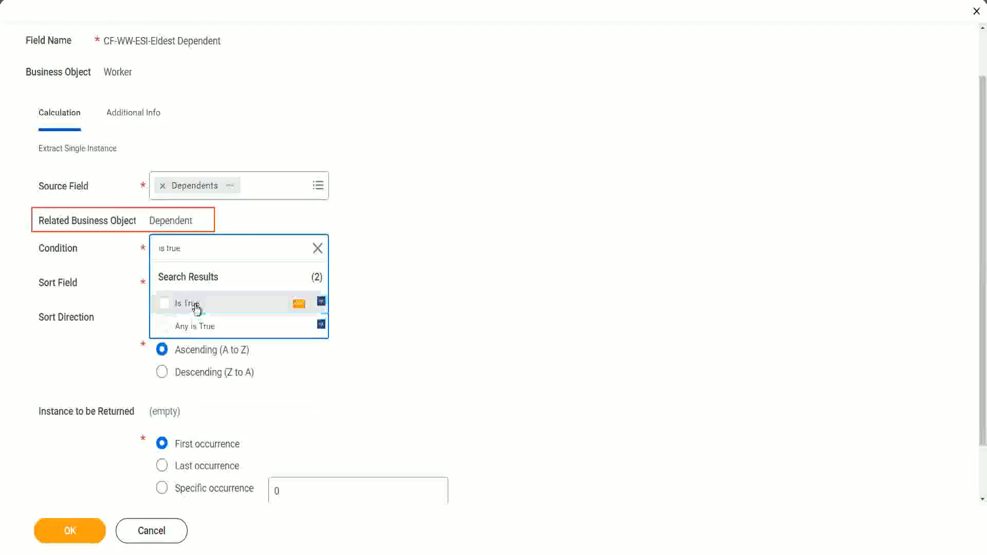
click(196, 309)
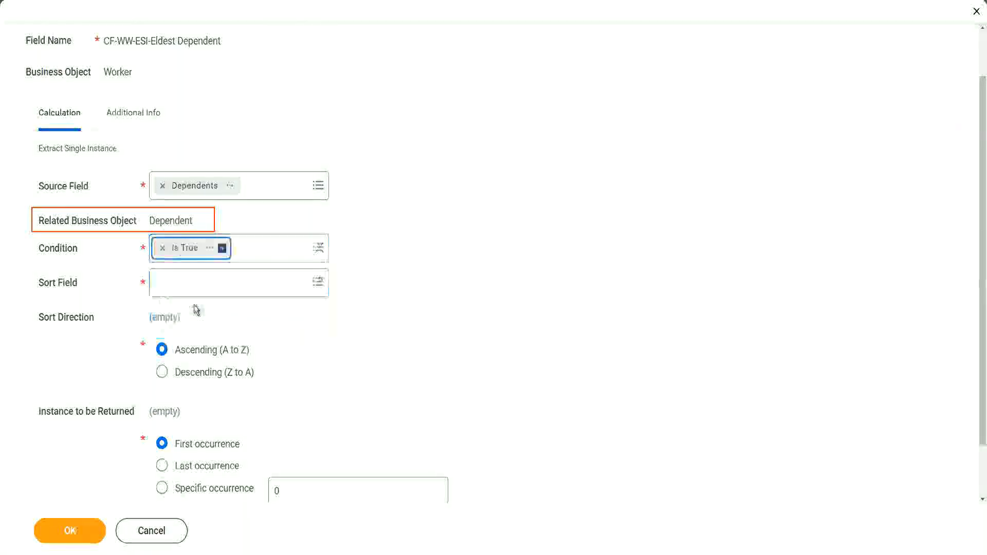
click(210, 251)
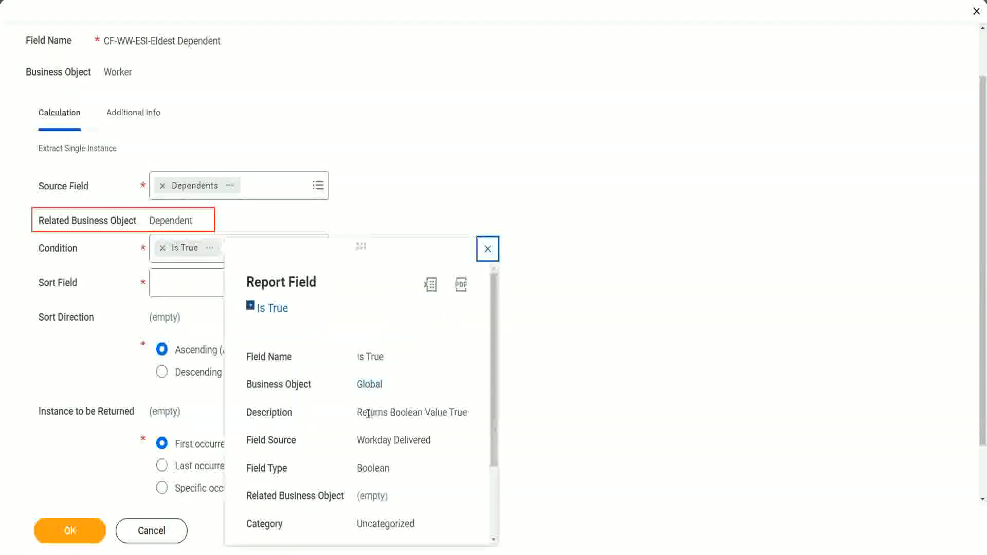
drag(359, 414, 394, 438)
click(393, 437)
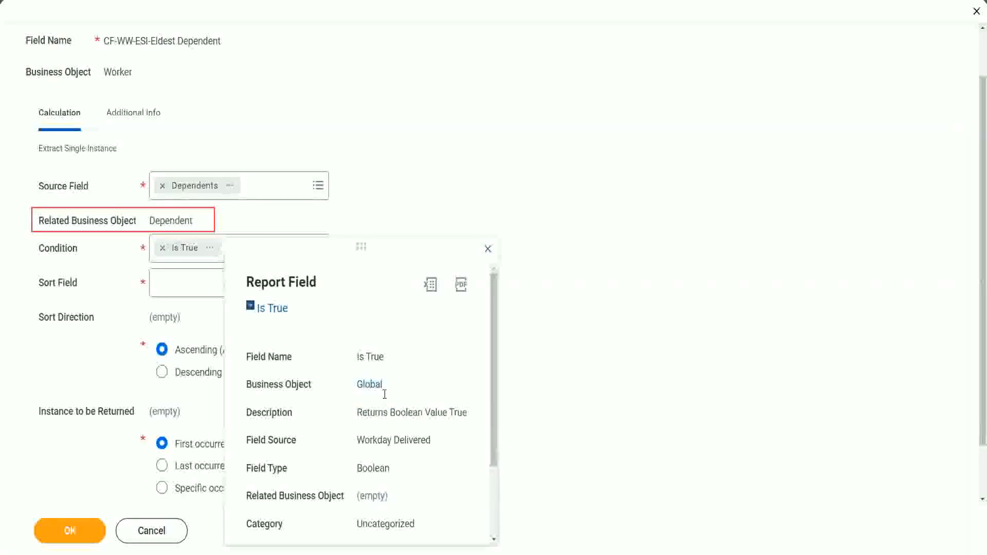
click(488, 249)
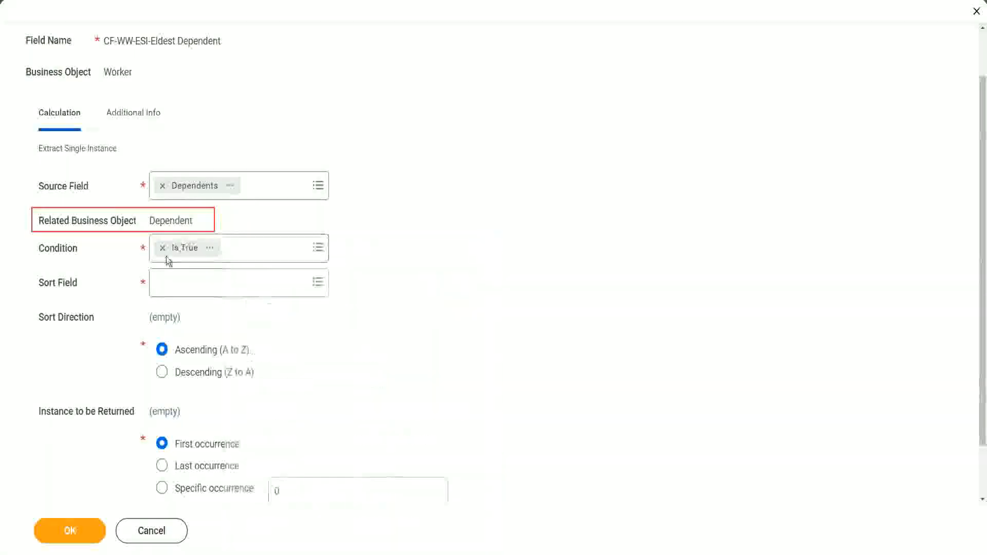
Step: Set the sort field to Age with Descending (Z to A) direction and save the calculated field
click(186, 290)
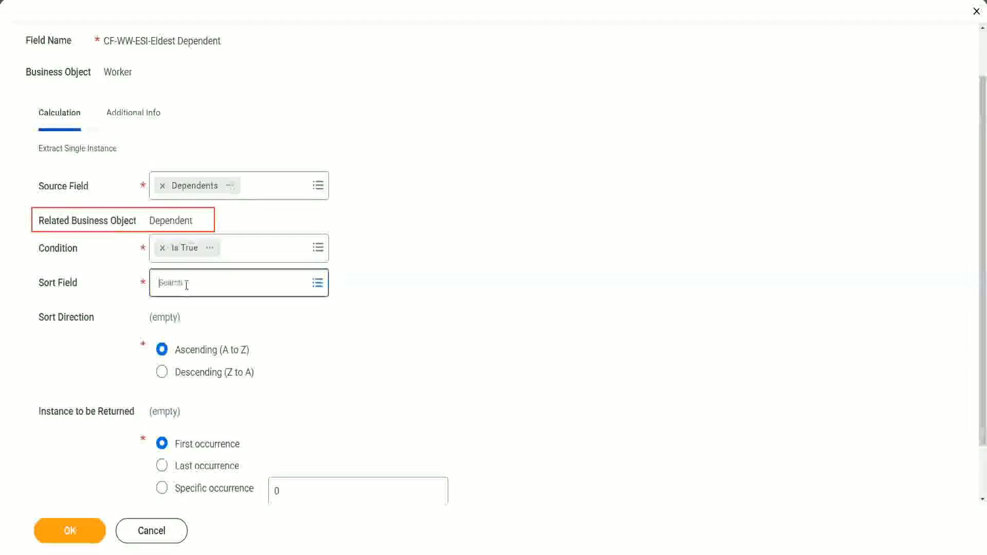
text(a)
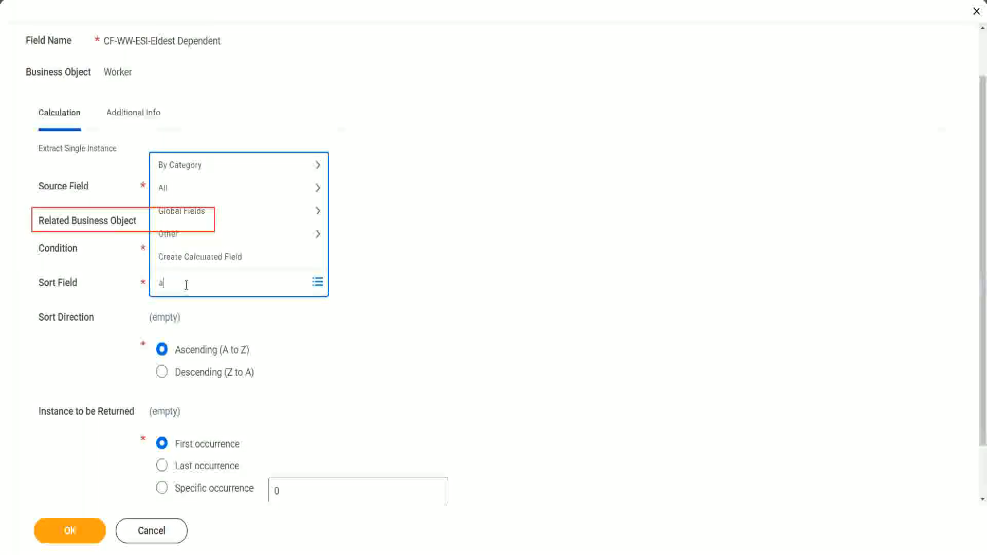
text(ge)
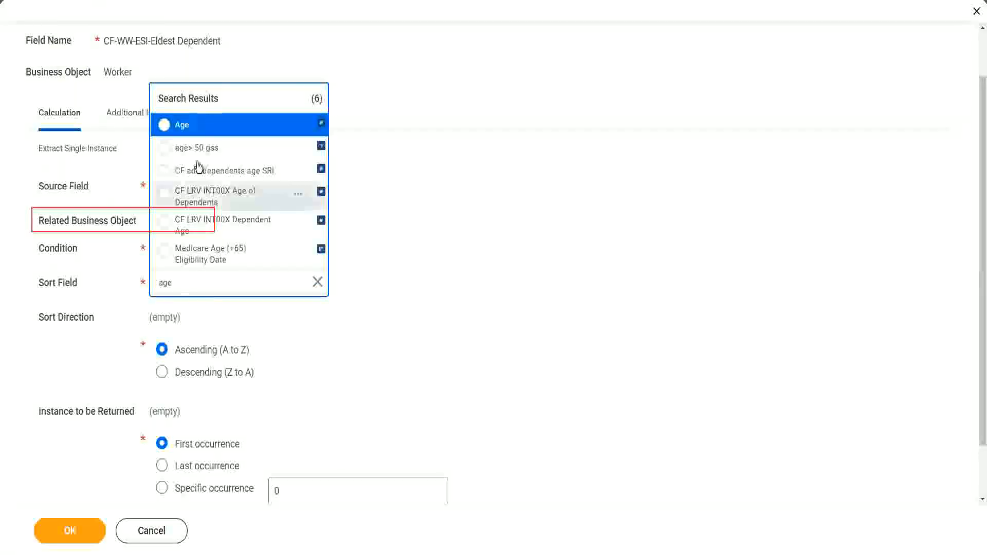
click(183, 127)
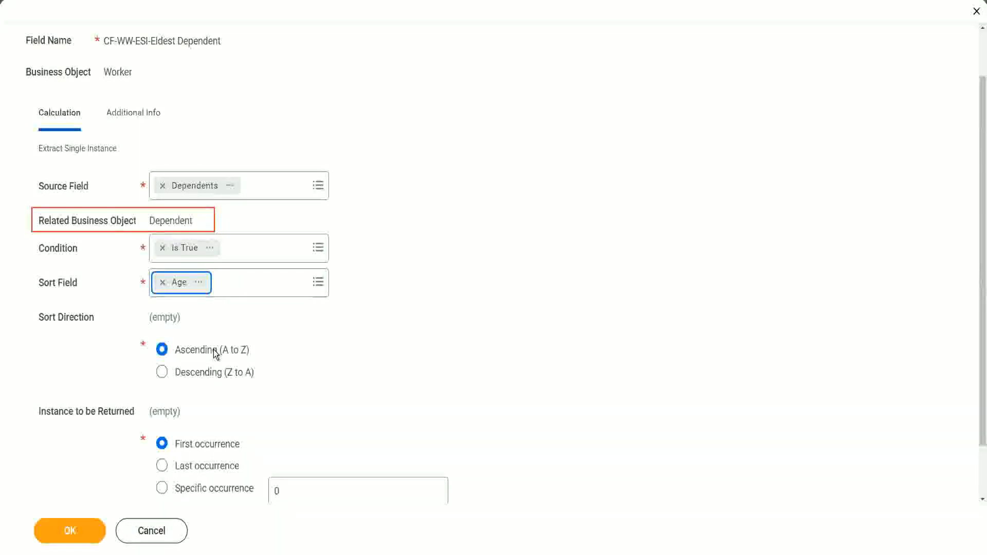
click(216, 380)
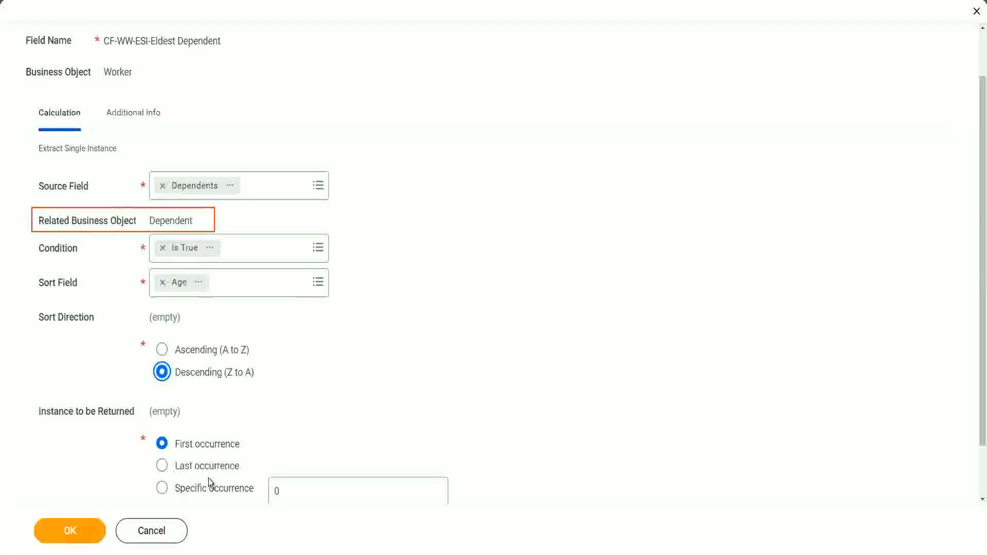
mouse_move(209, 482)
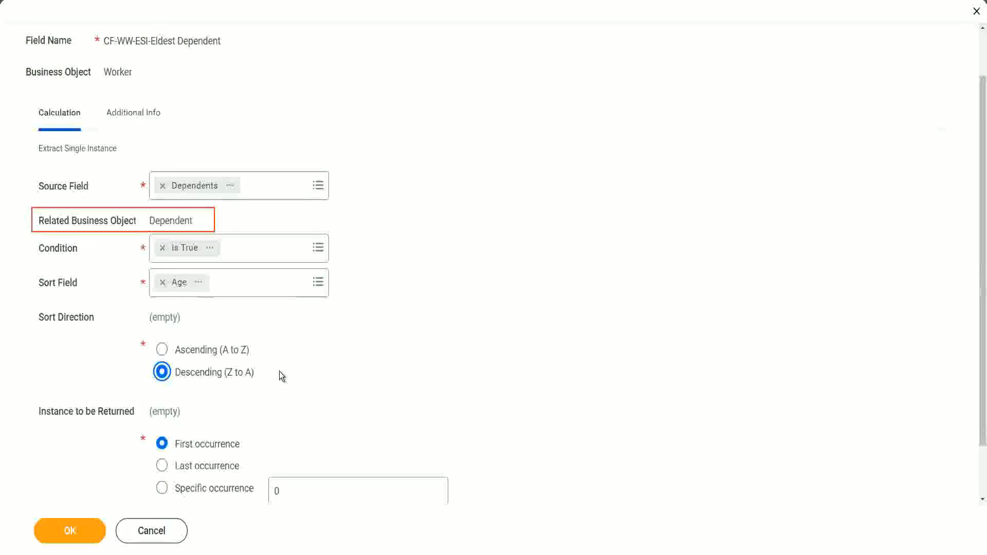
click(72, 530)
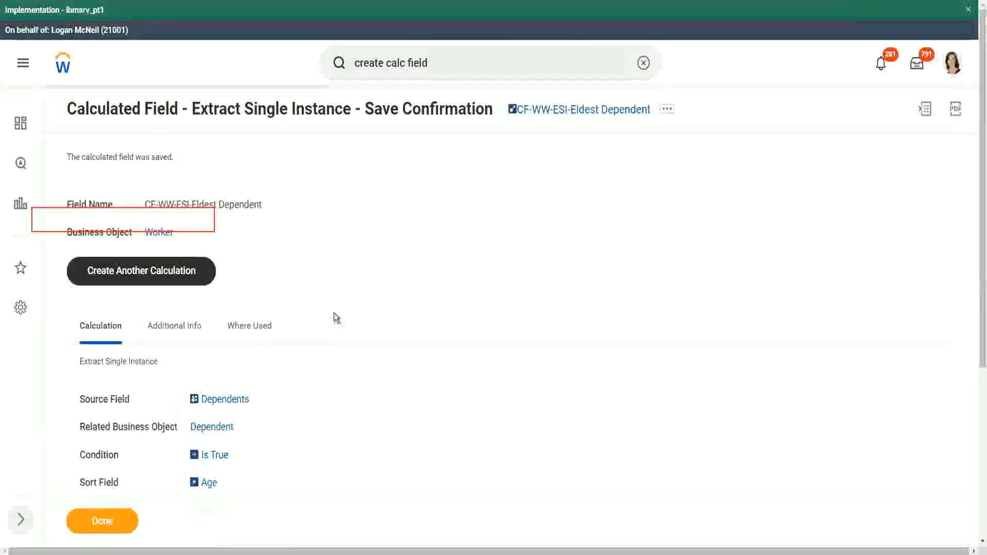
Step: Switch to the Notepad++ notes and reword line 13 to read 'How to find the Eldest Dependent Child ??'
scroll(335, 317, down, 2)
mouse_move(208, 374)
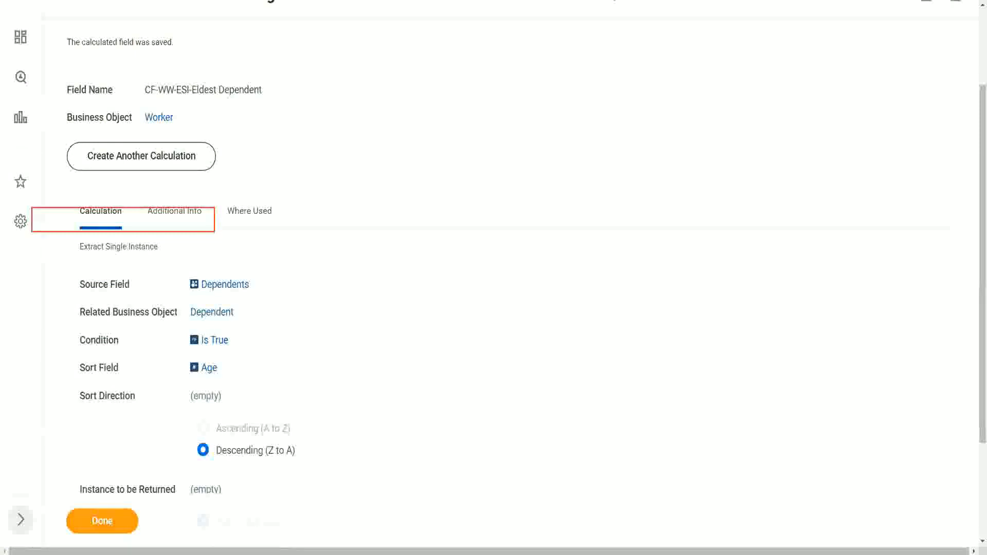
key(alt+Tab)
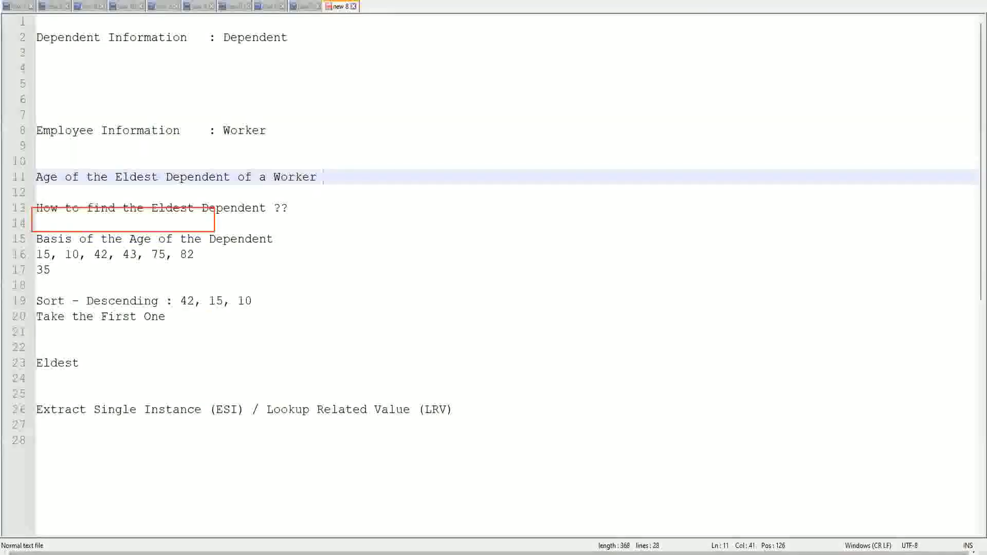
double_click(236, 211)
text(Child )
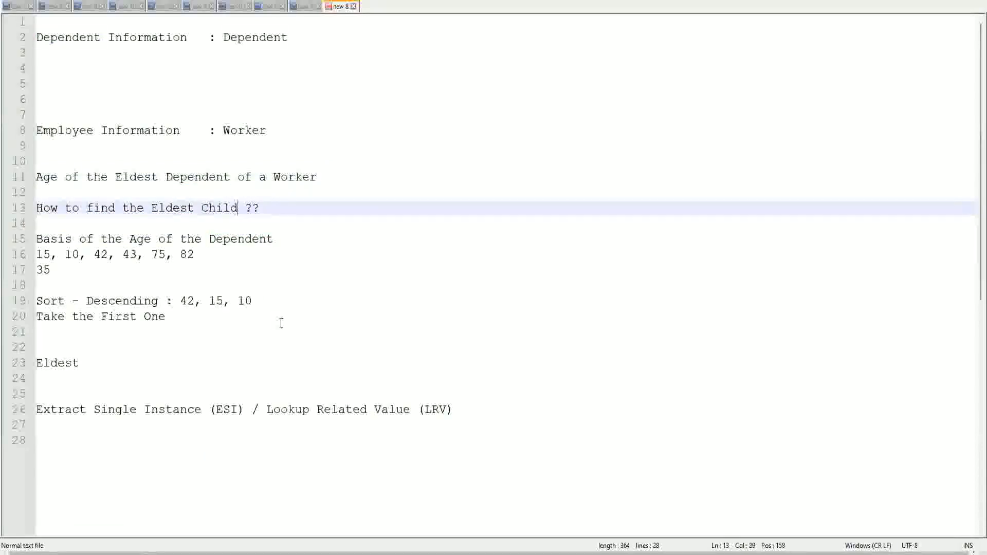
text(as a)
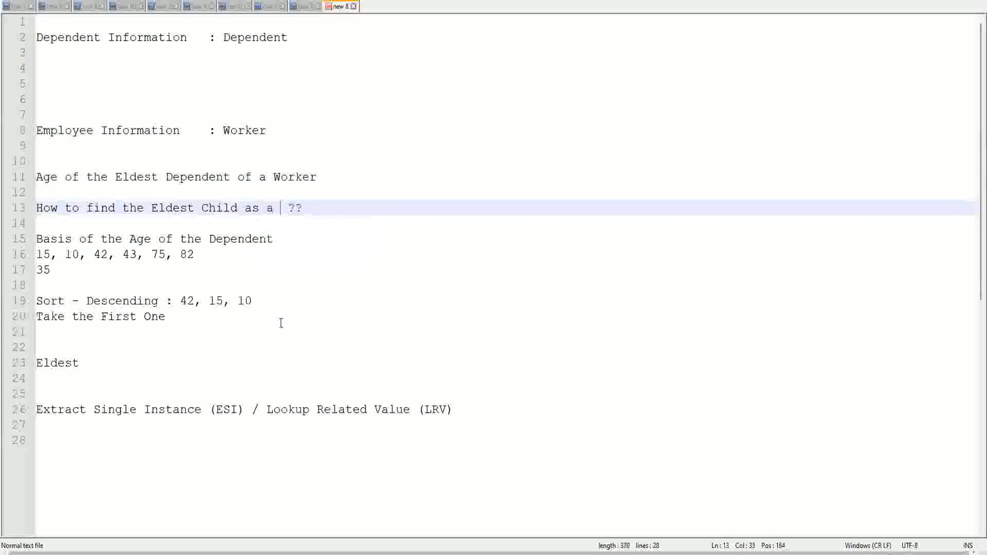
key(BackSpace)
key(BackSpace)
key(BackSpace)
key(BackSpace)
key(BackSpace)
key(BackSpace)
key(BackSpace)
key(BackSpace)
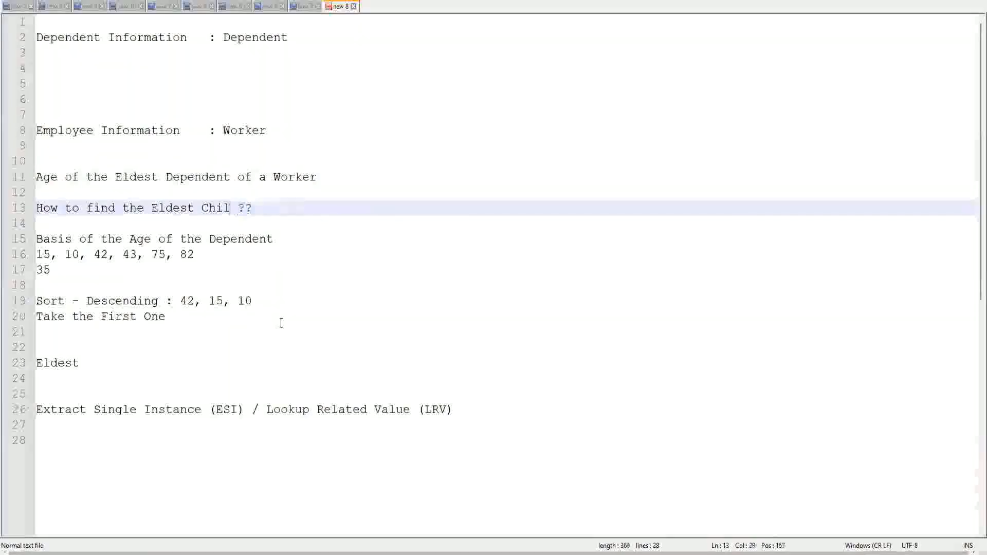
text(De)
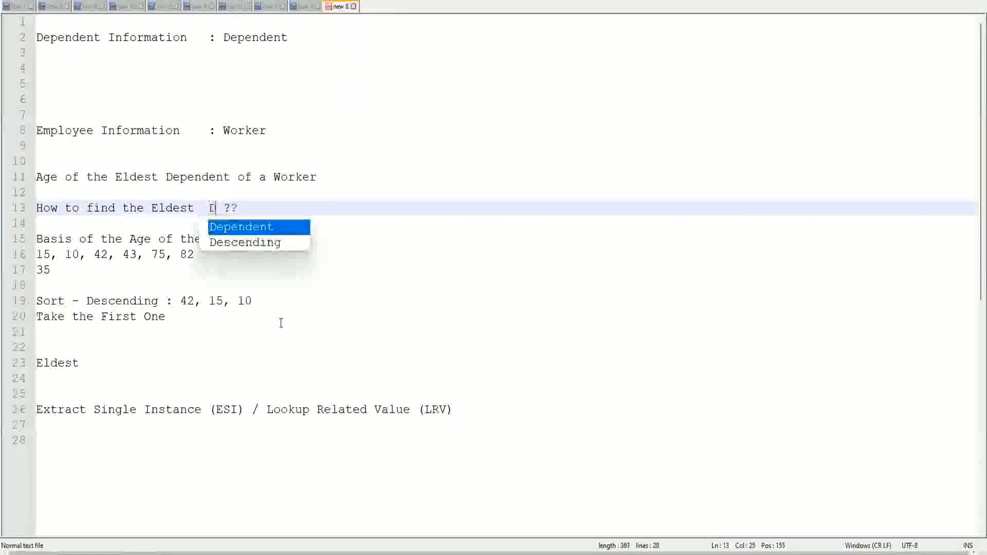
key(Return)
text(Child)
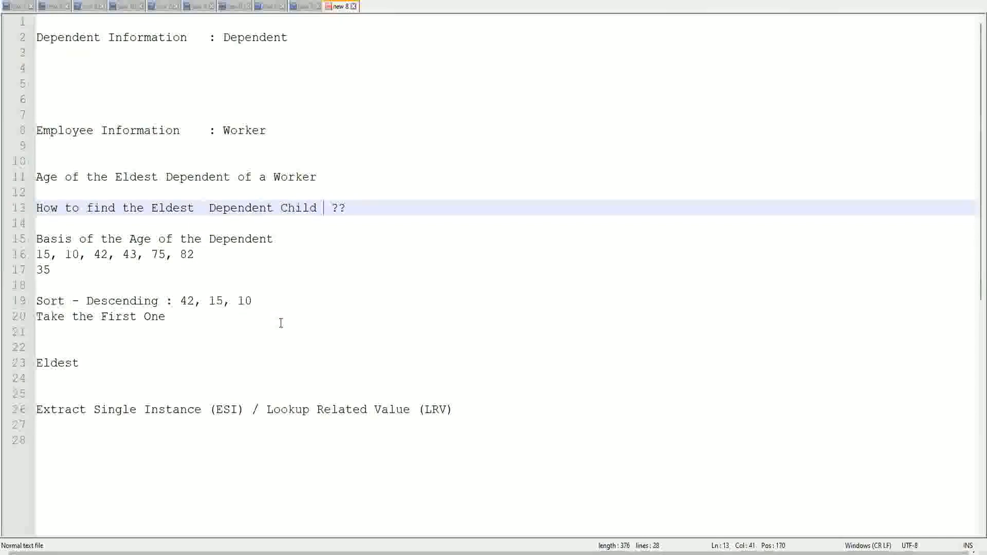
click(203, 214)
key(Delete)
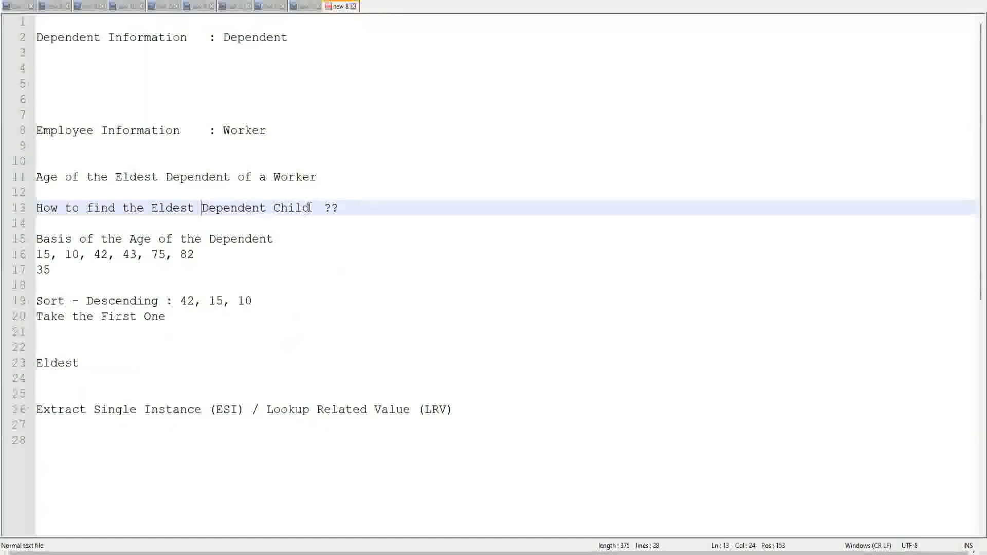
drag(203, 208, 310, 208)
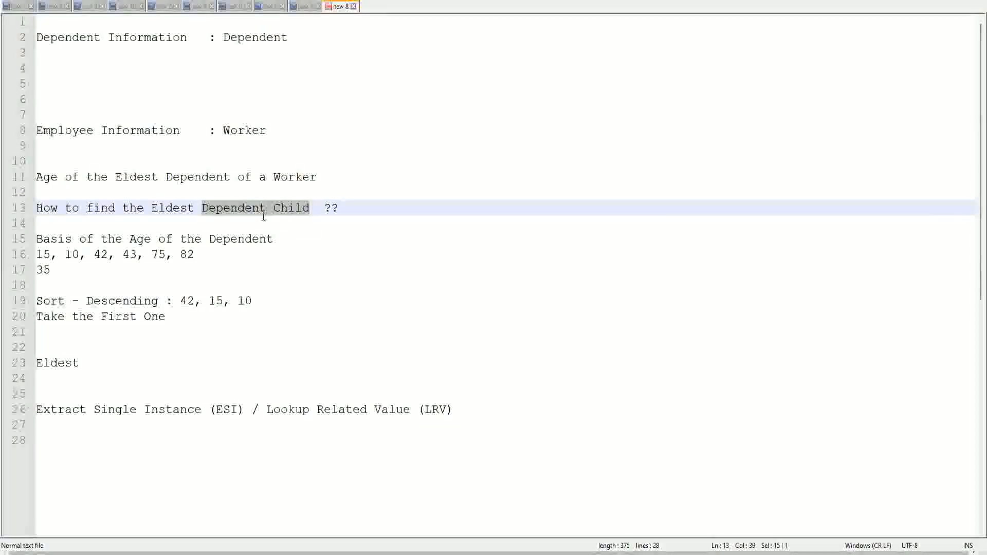
click(294, 207)
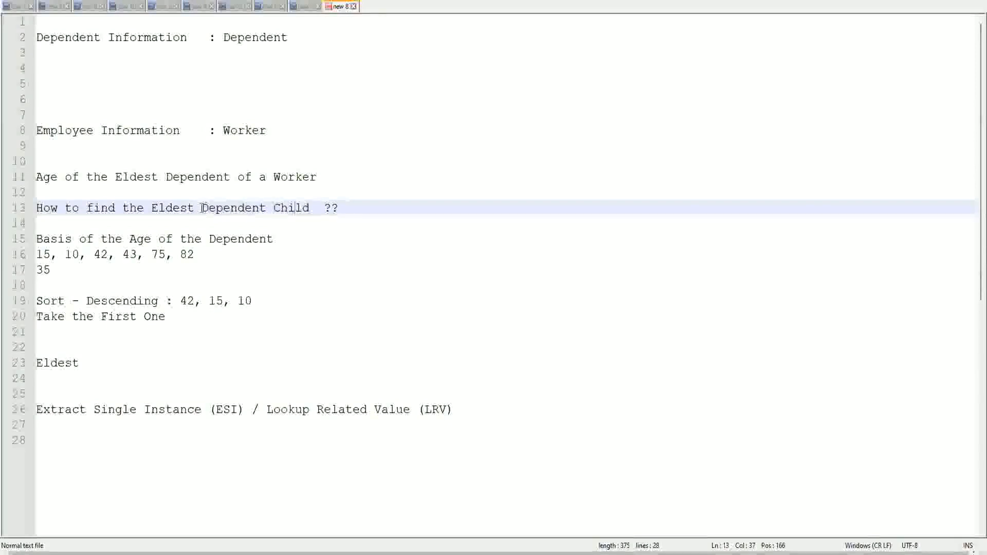
drag(200, 208, 309, 210)
click(301, 208)
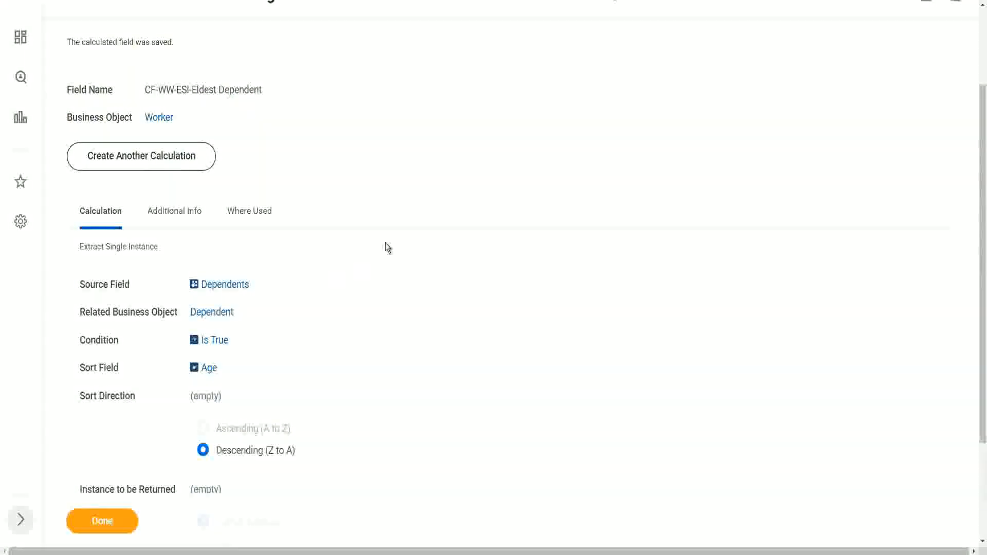
Step: Open the saved CF-WW-ESI-Eldest Dependent calculated field for editing and open its Condition prompt
scroll(385, 247, up, 3)
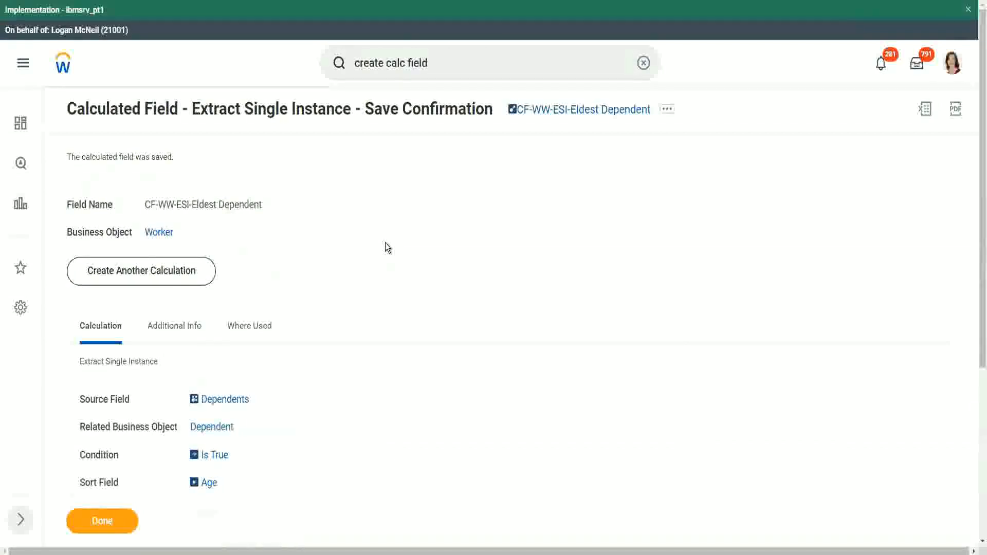
scroll(387, 245, down, 1)
scroll(389, 249, down, 1)
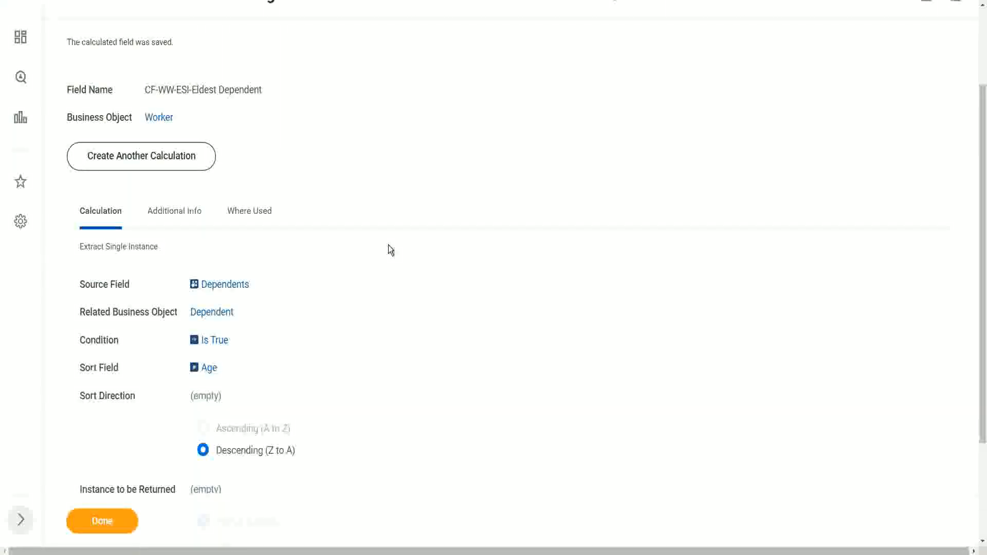
scroll(679, 59, up, 1)
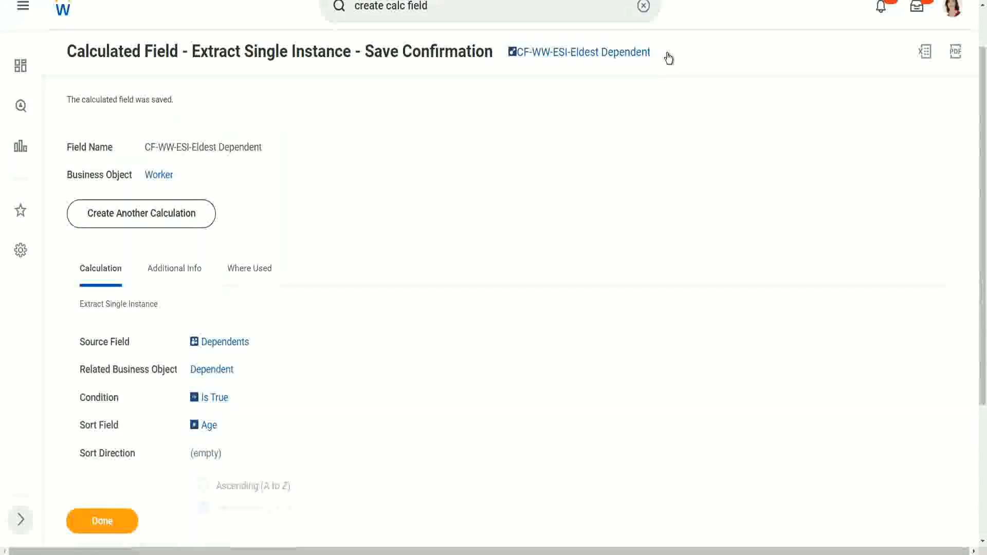
click(667, 66)
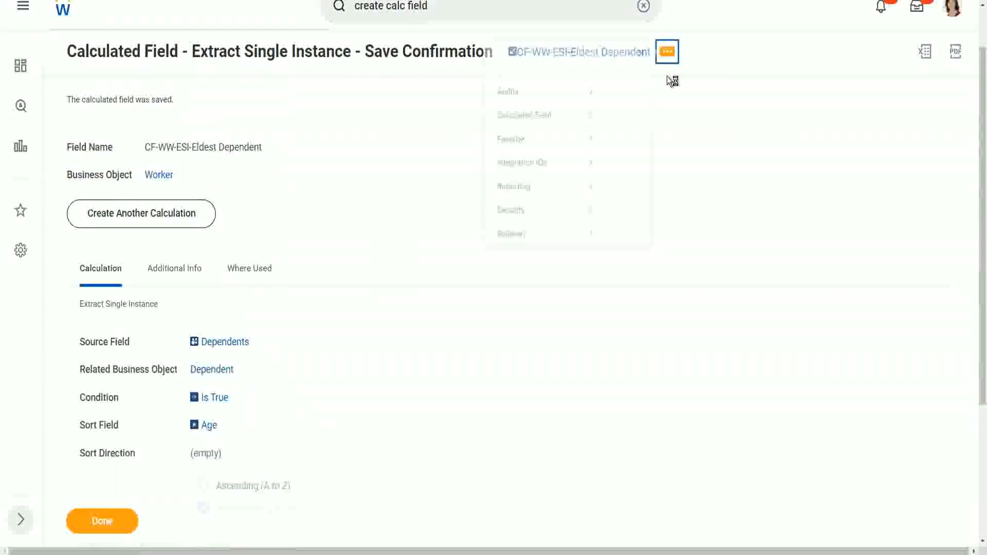
mouse_move(529, 118)
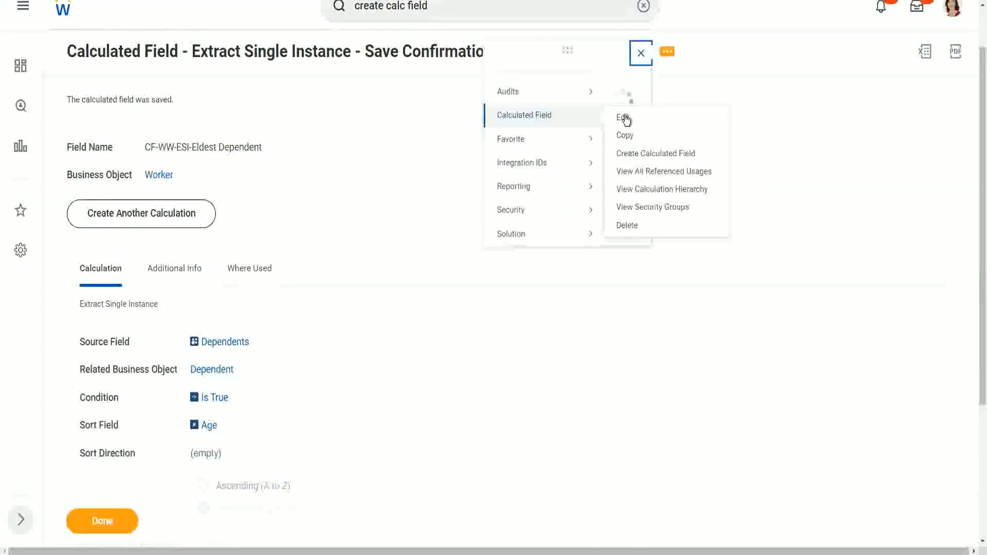
click(620, 116)
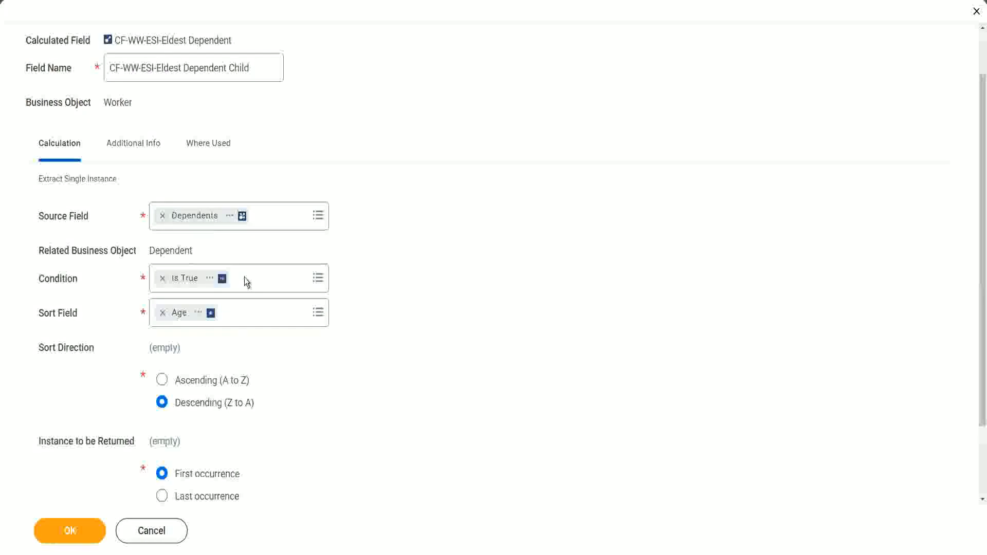
click(45, 279)
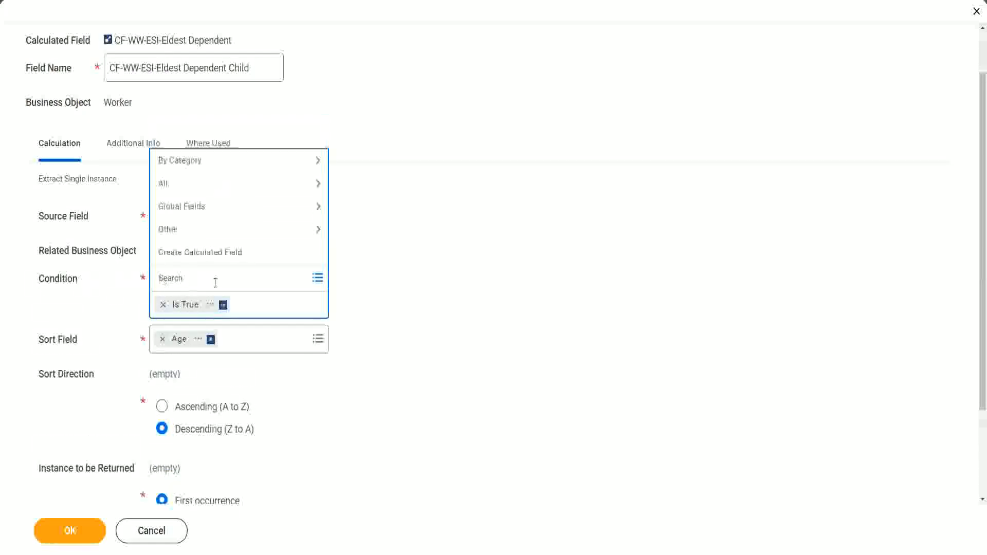